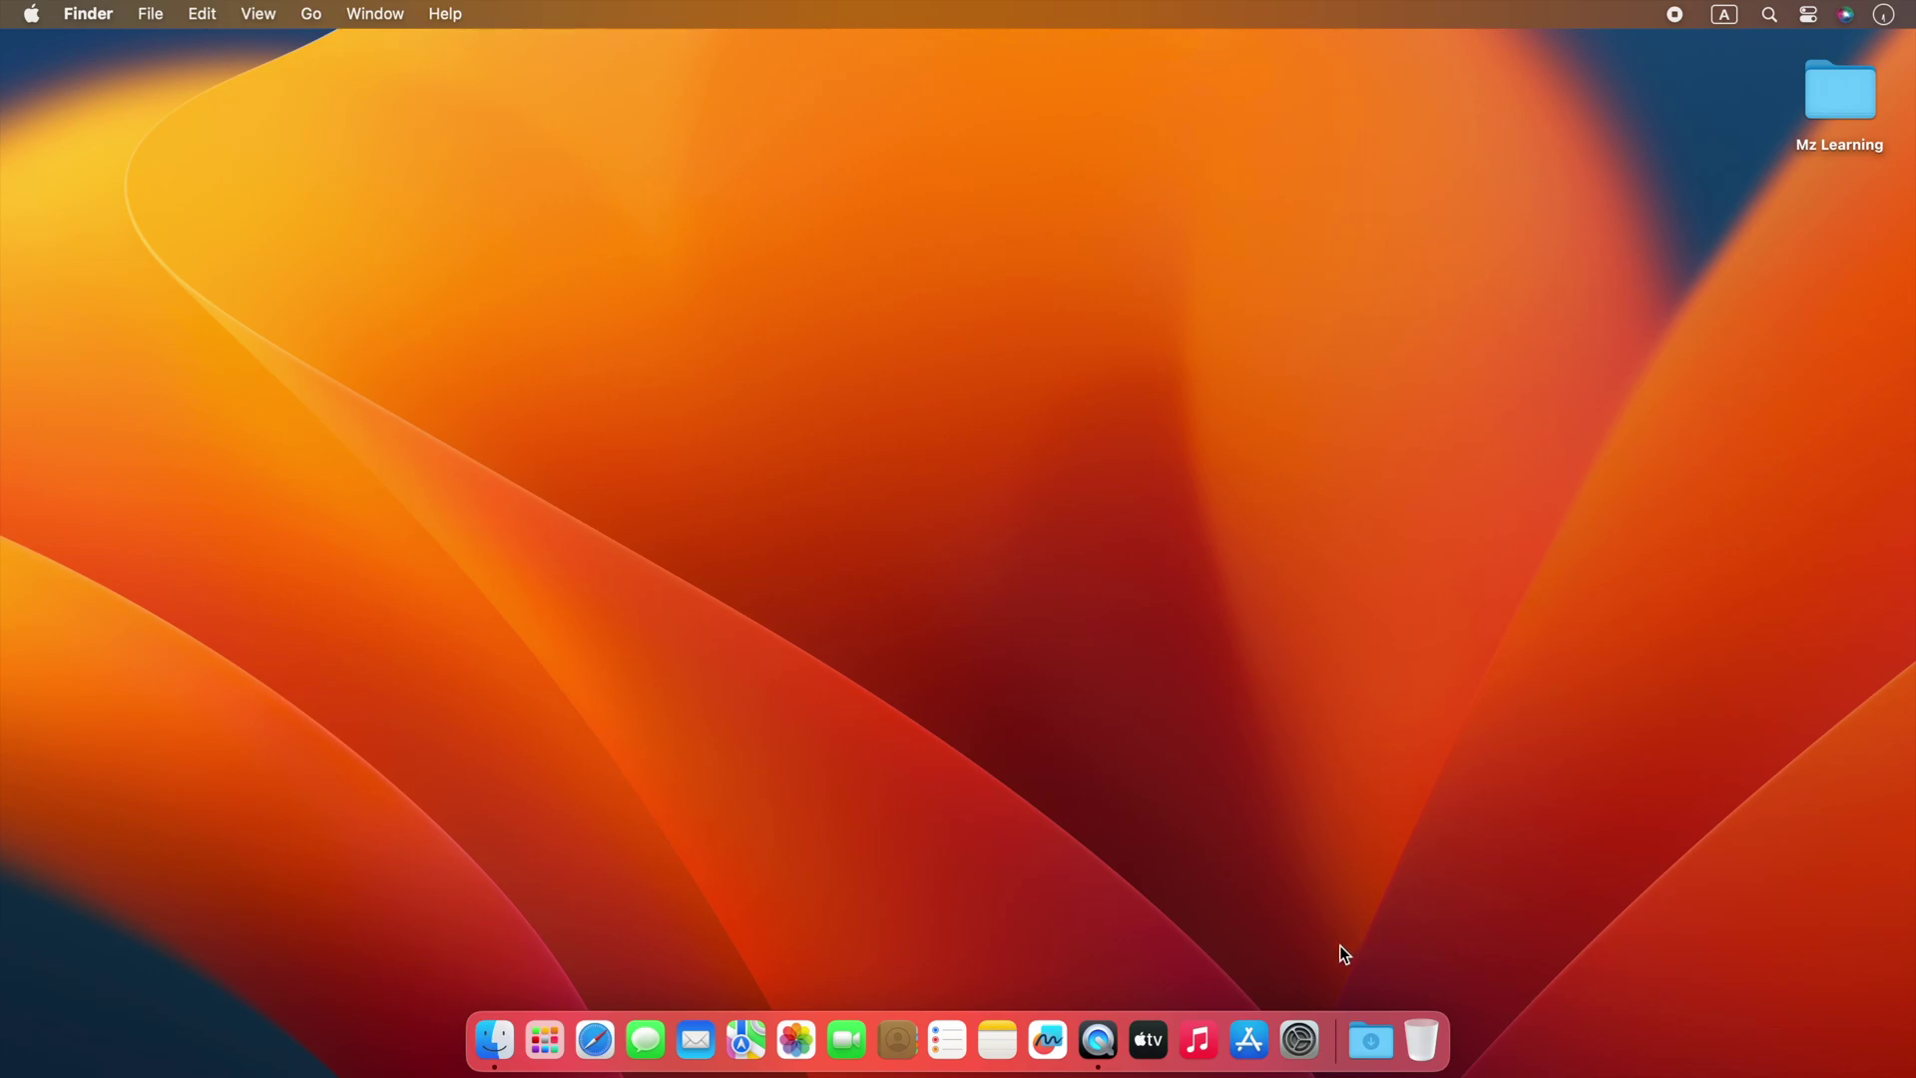
# Switch on File Sharing under General > Sharing in System Settings
pyautogui.click(1301, 1038)
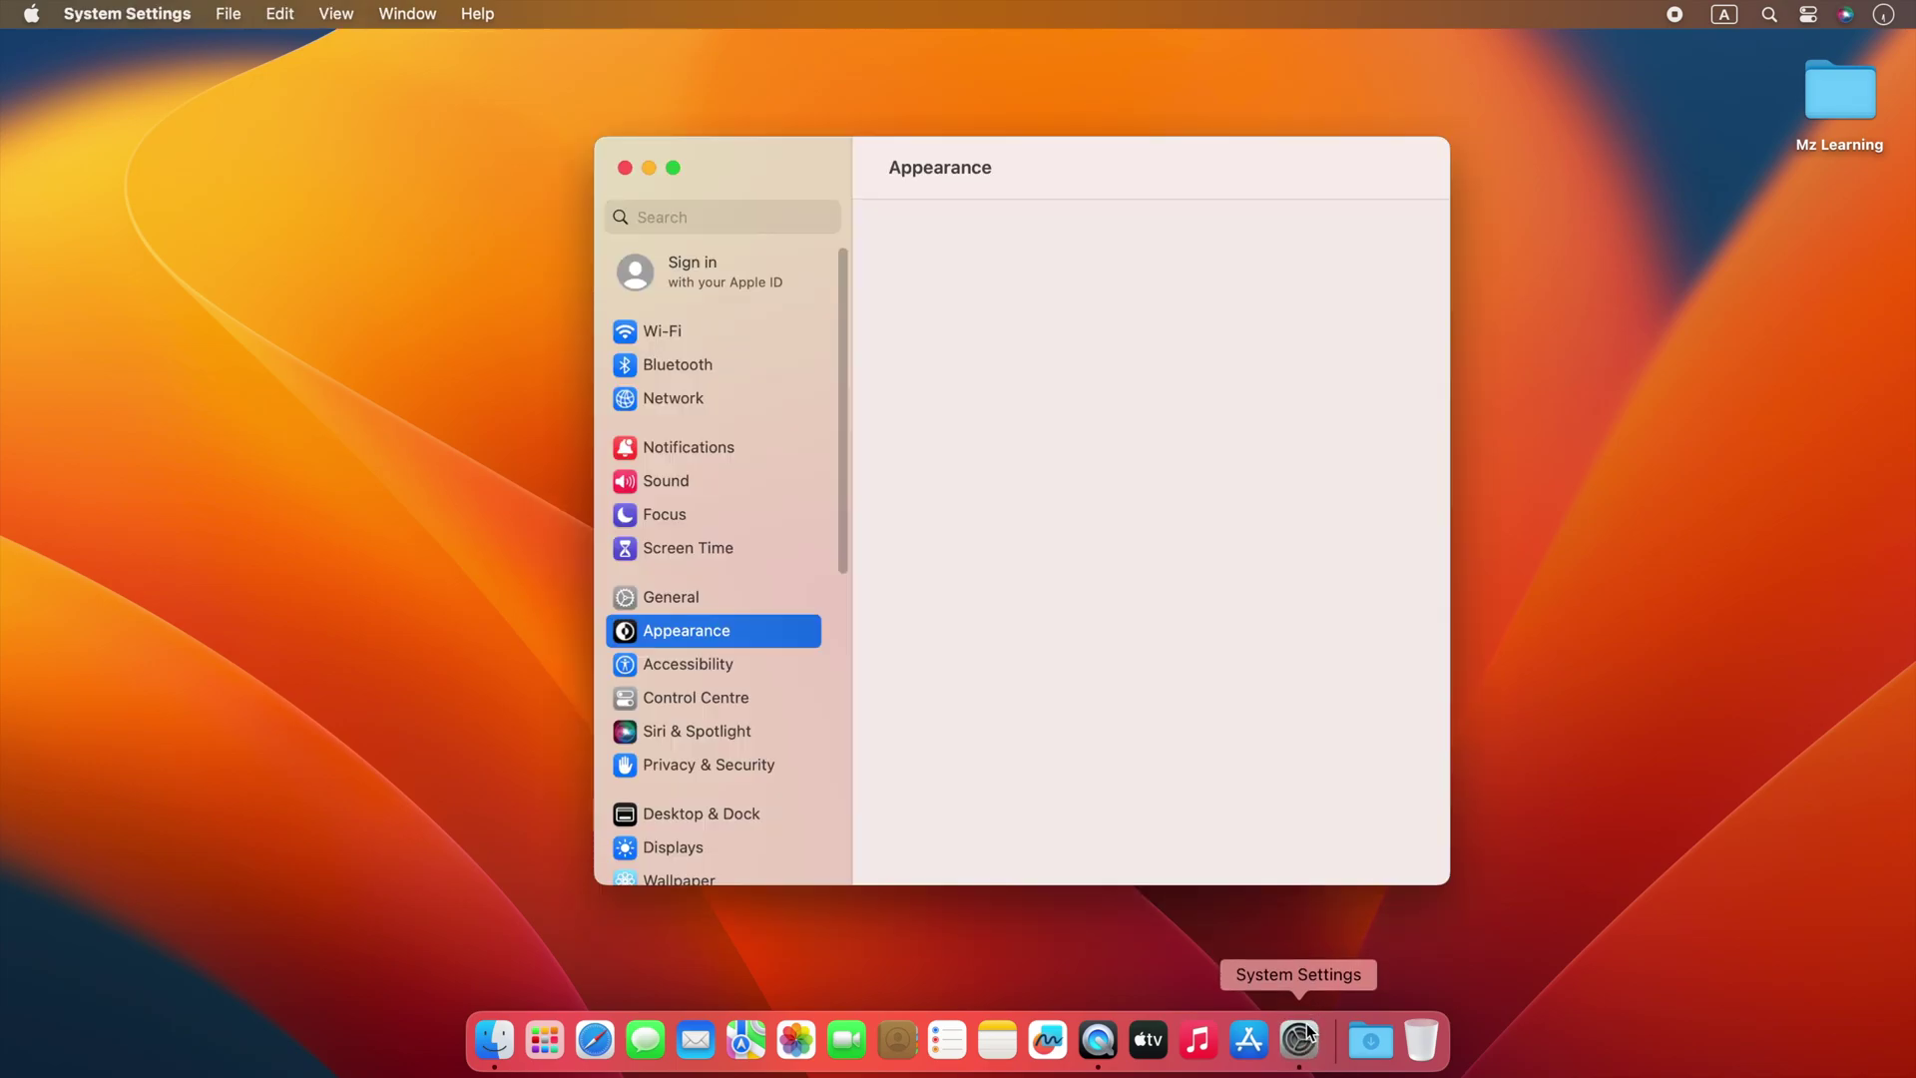
pyautogui.click(697, 601)
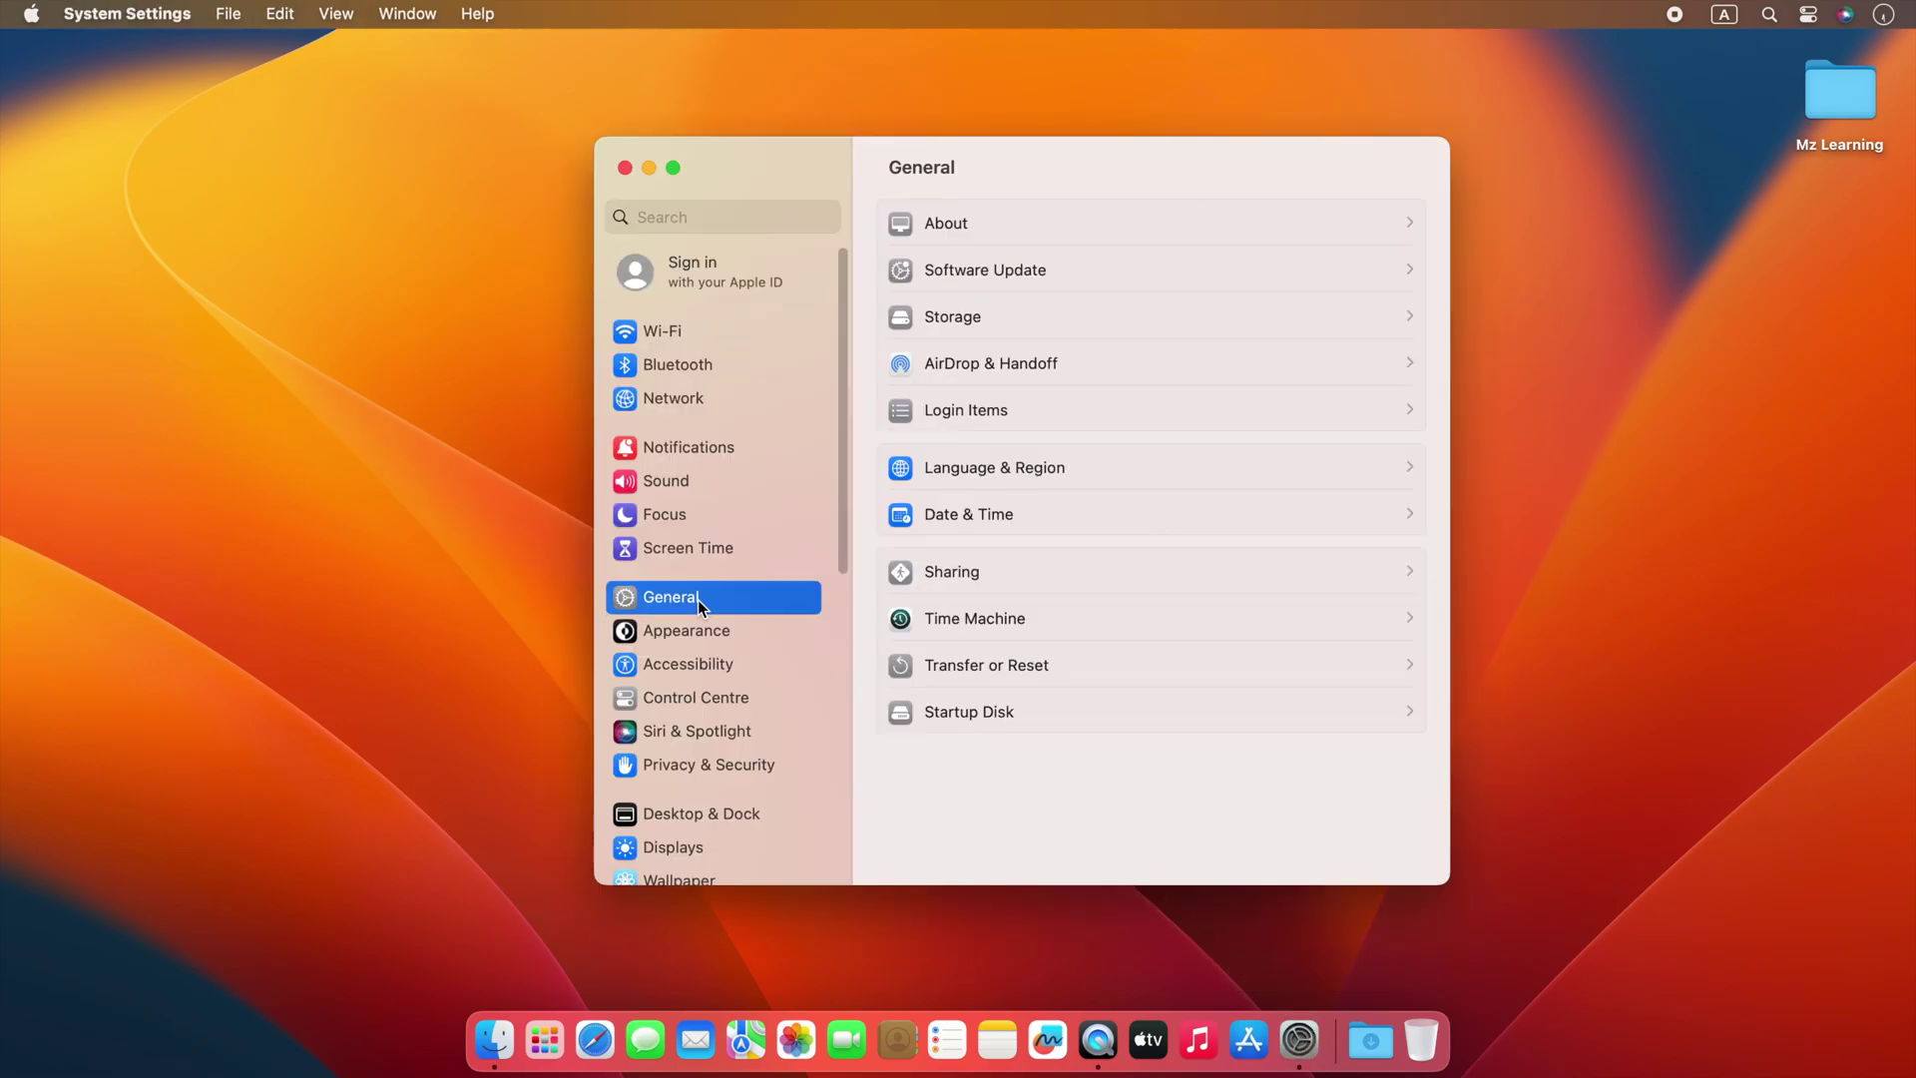
pyautogui.click(940, 577)
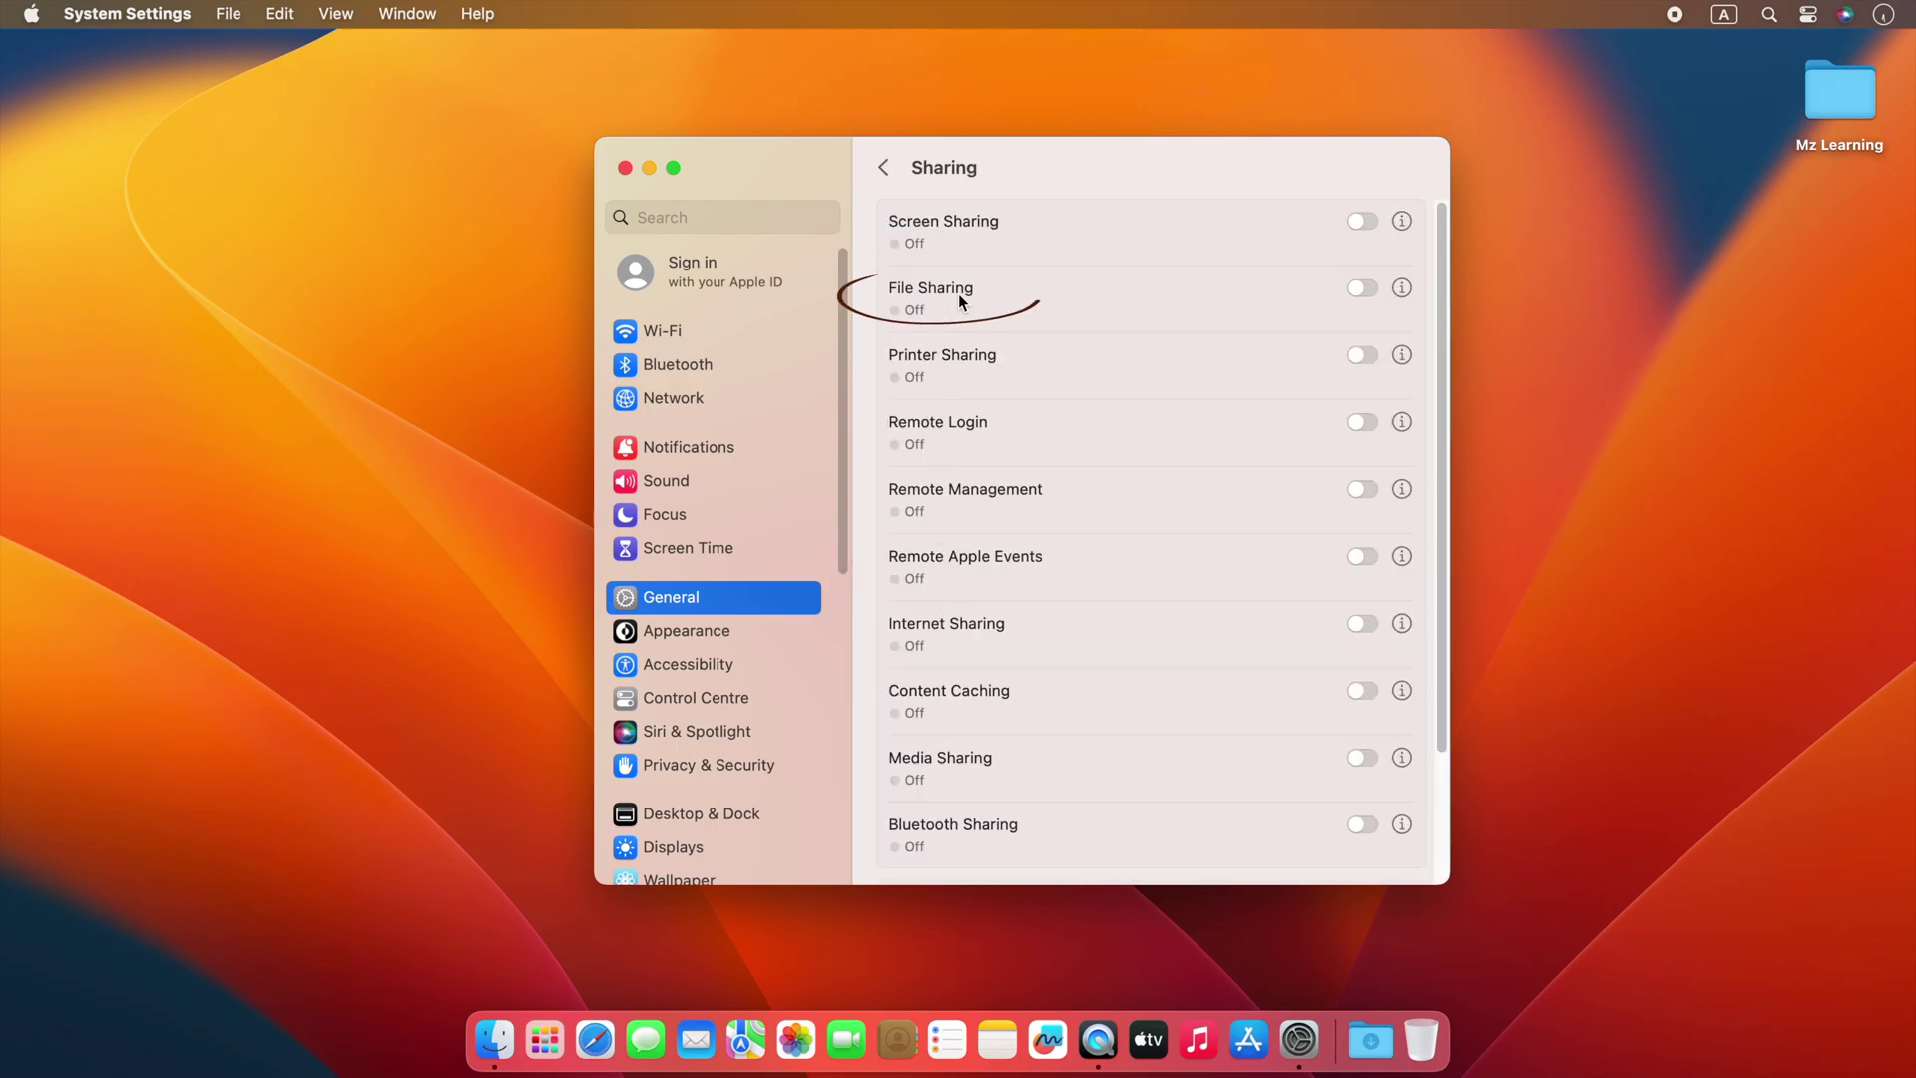
pyautogui.click(1359, 289)
# Show the File Sharing details with the shared folder, user permissions and smb://192.168.10.2 address
pyautogui.click(1402, 288)
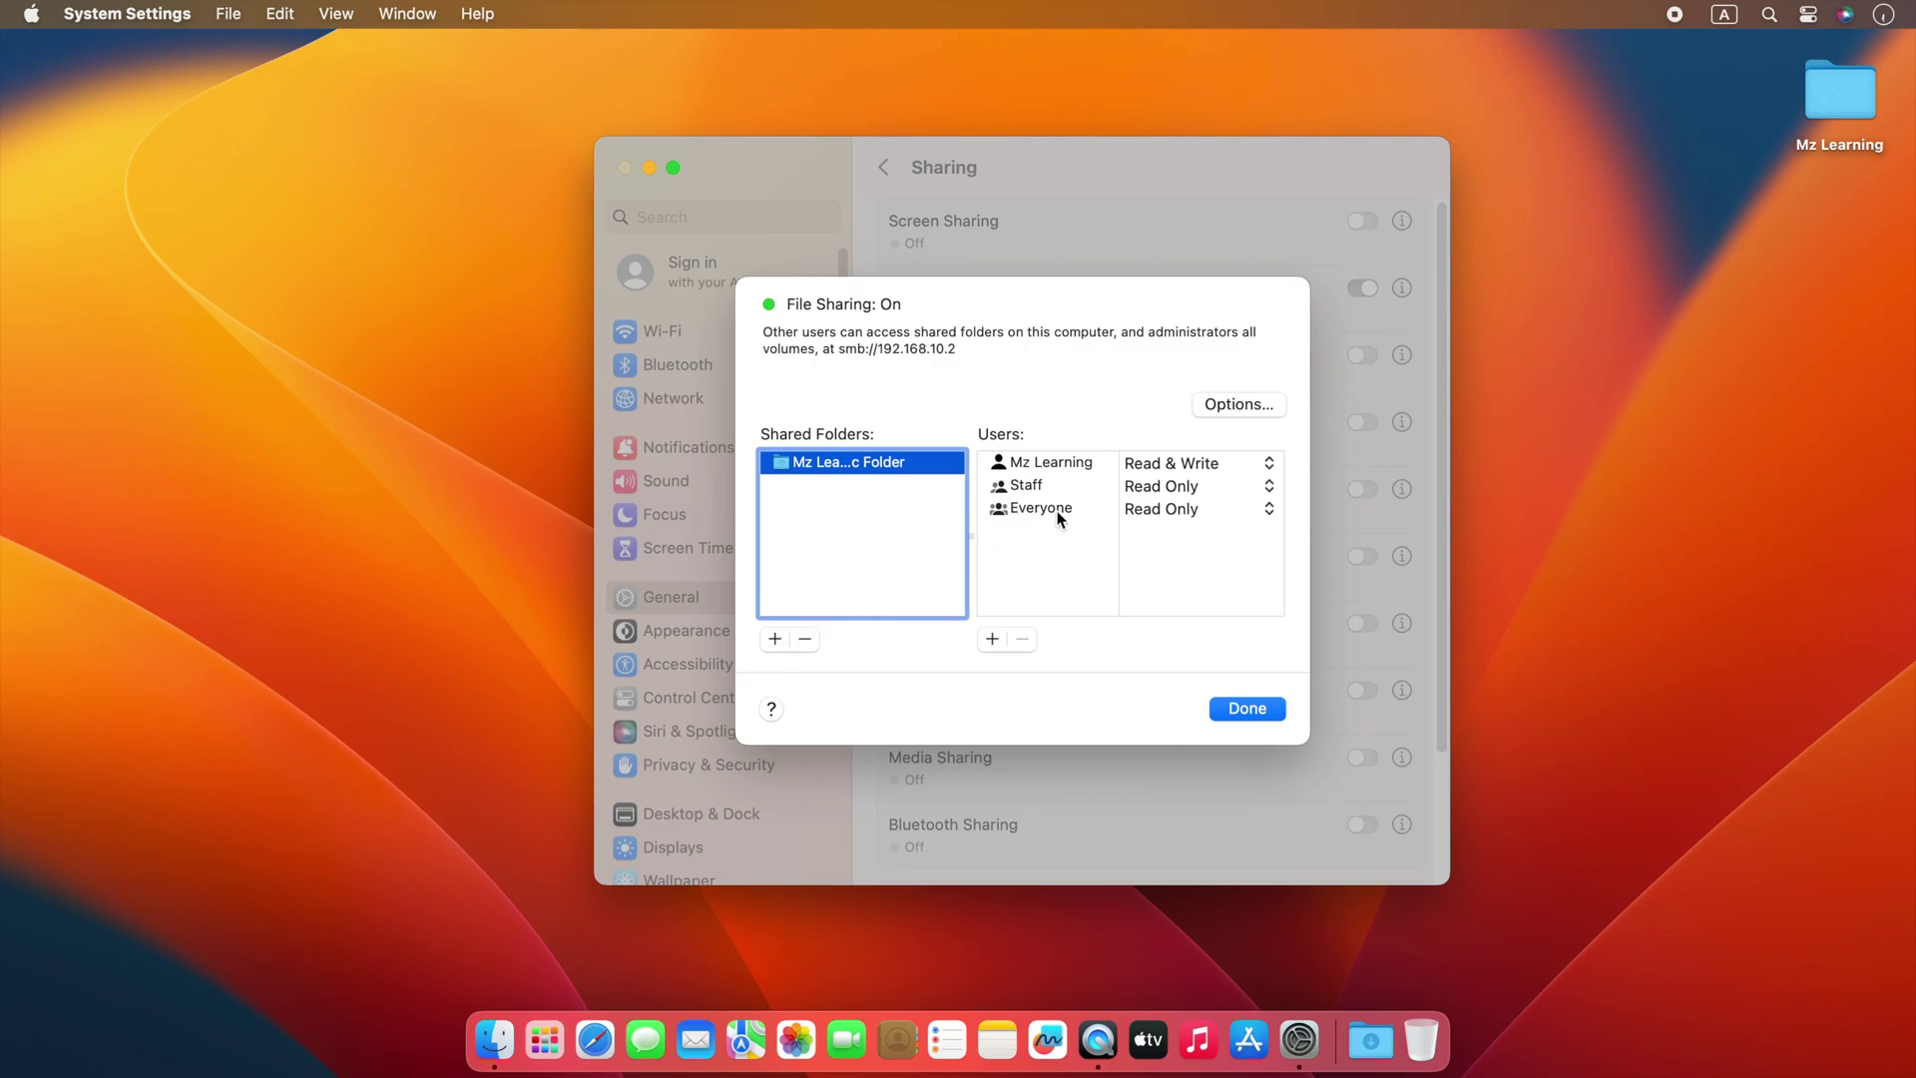
# Enable Windows (SMB) file sharing for the user account, confirming with the account password
pyautogui.click(1248, 409)
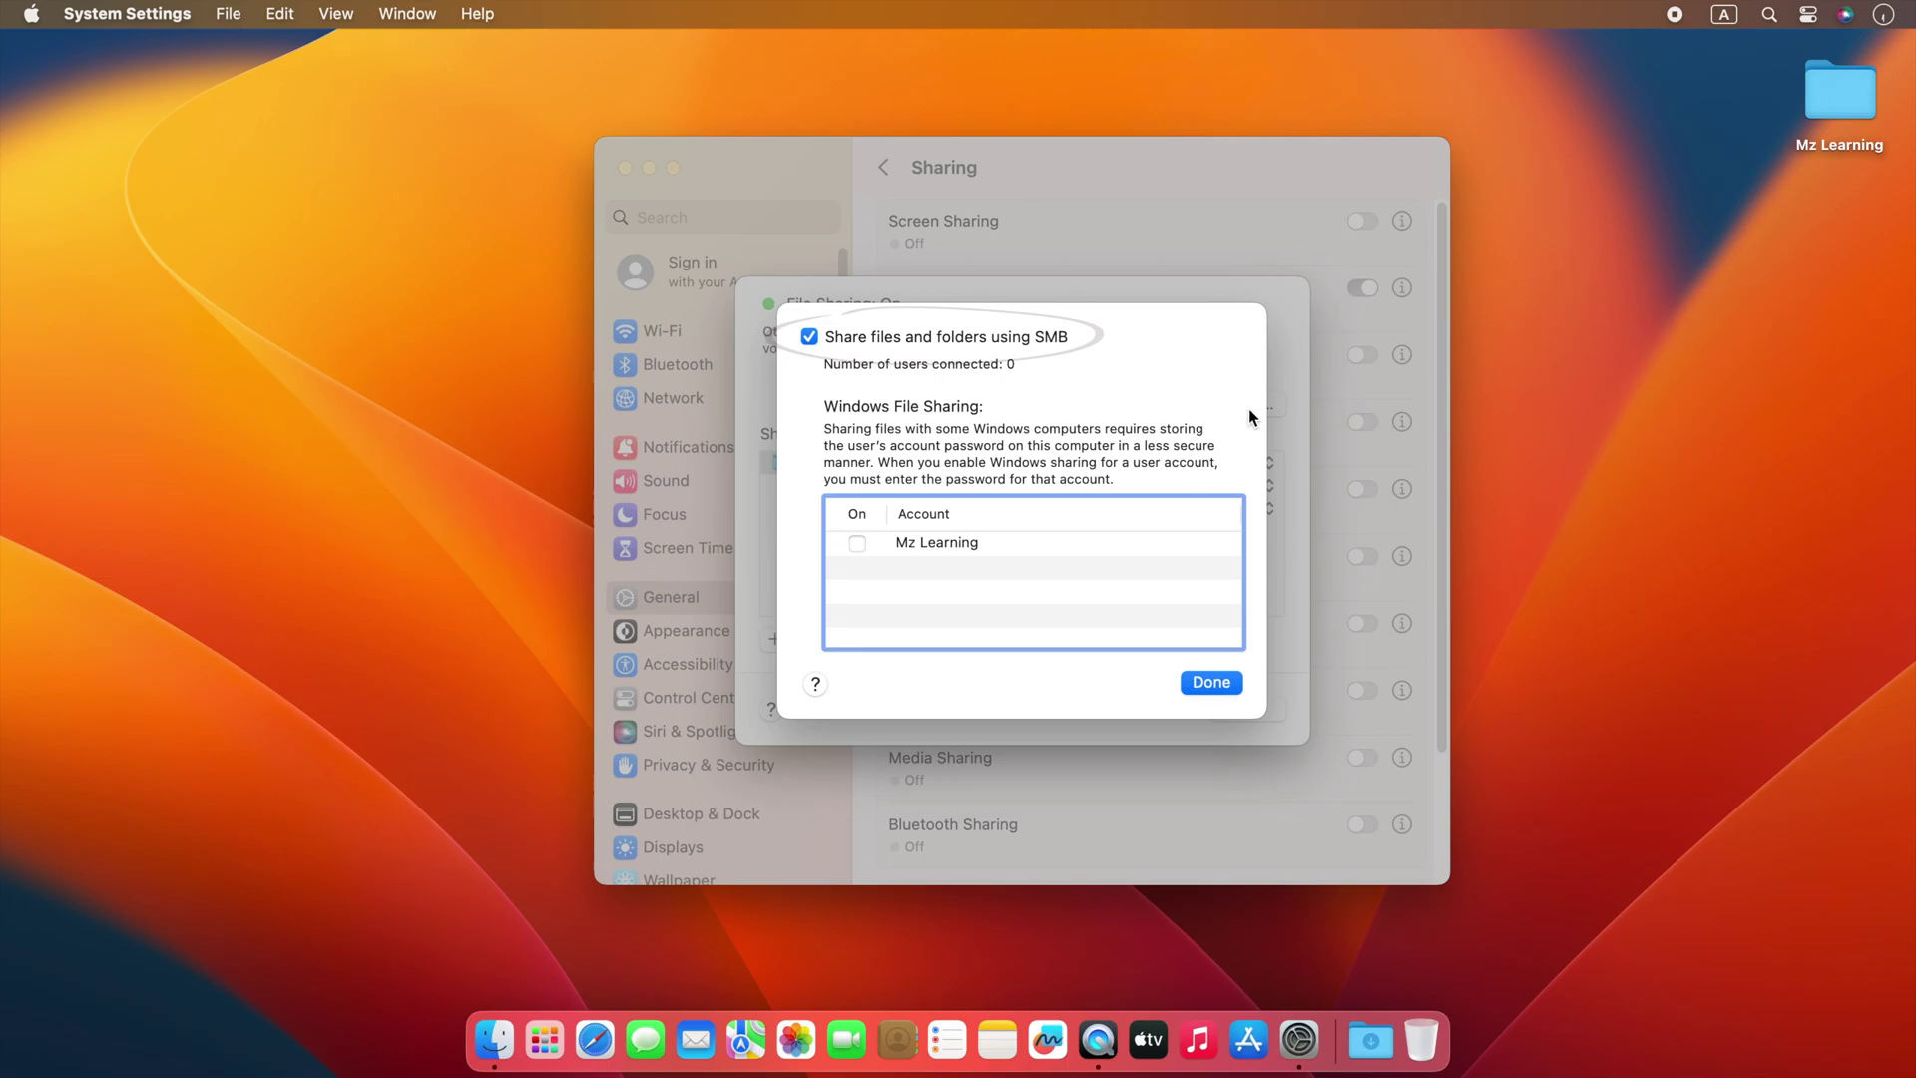
pyautogui.click(862, 543)
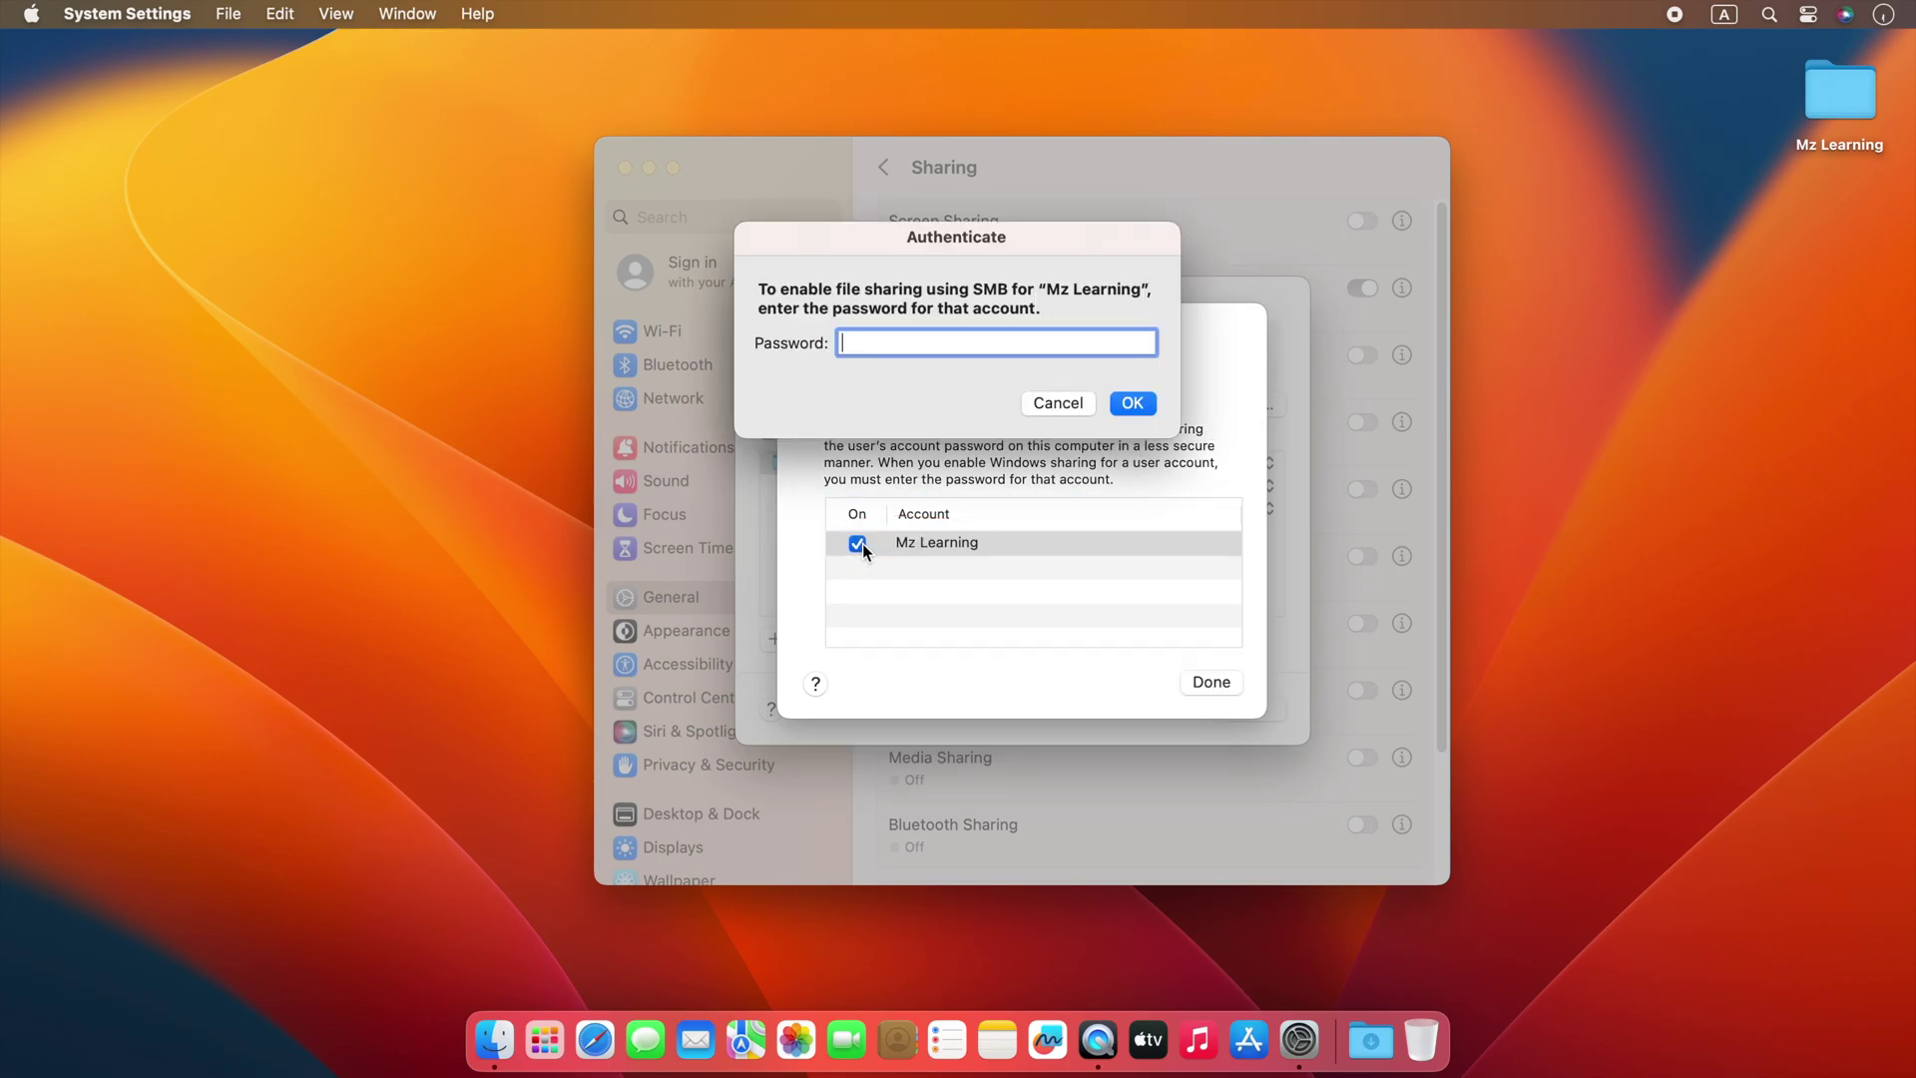
pyautogui.write('••••••')
pyautogui.press('Return')
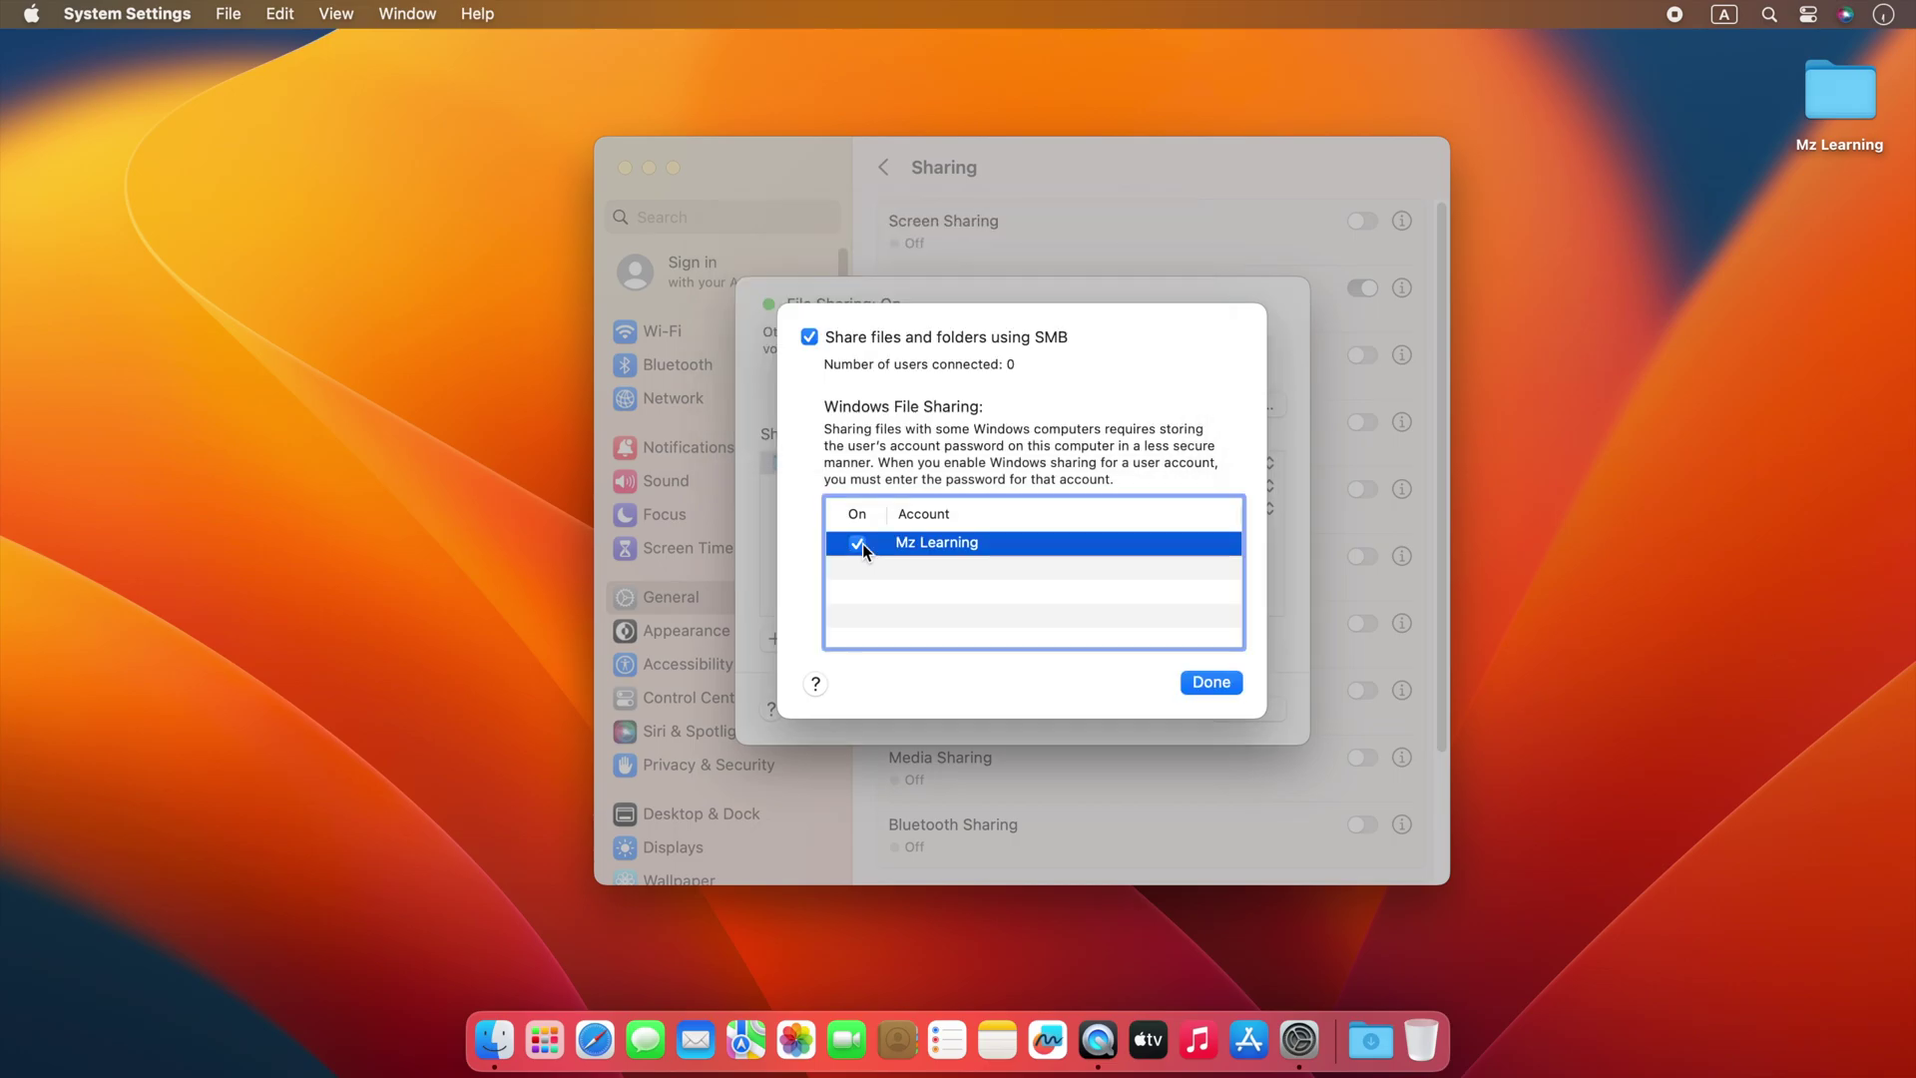
pyautogui.click(1203, 683)
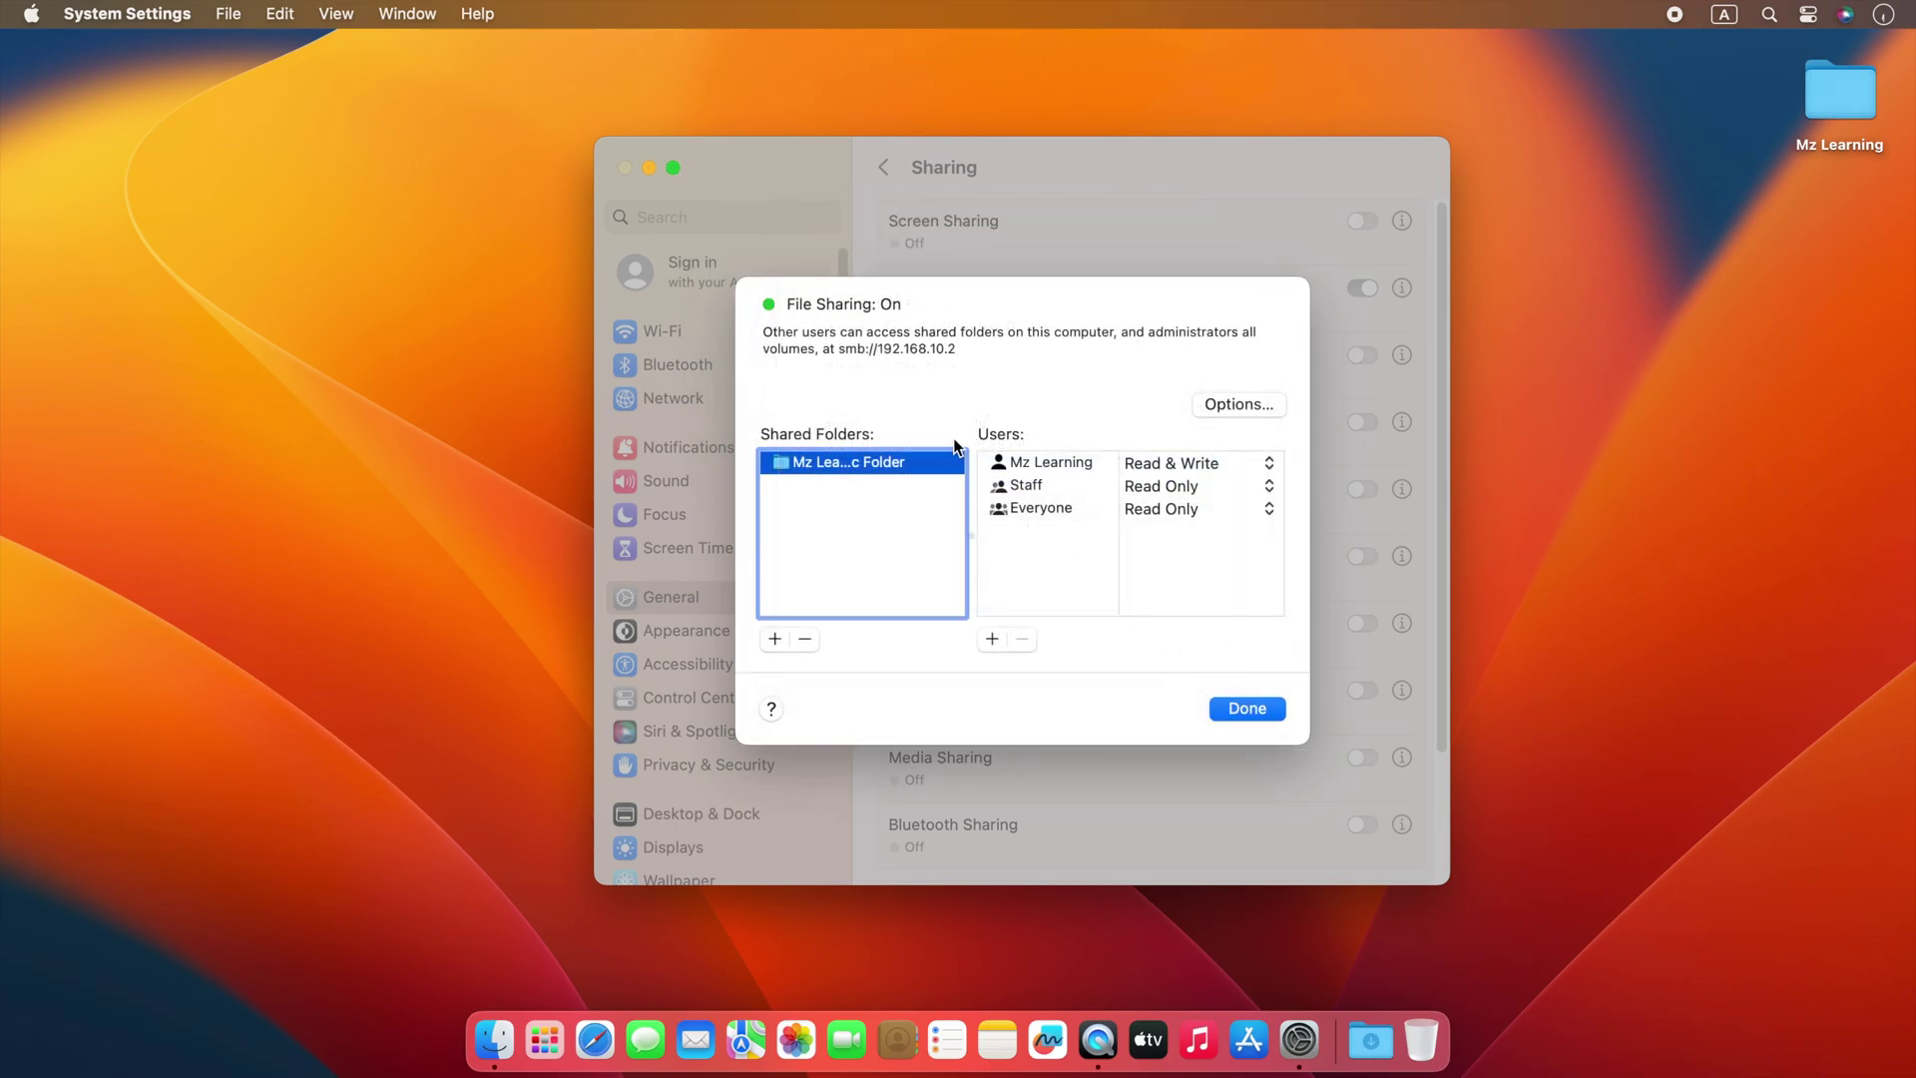
# Select the Mac's address 192.168.10.2, then close the File Sharing details and Settings window
pyautogui.moveTo(878, 349); pyautogui.dragTo(974, 344)
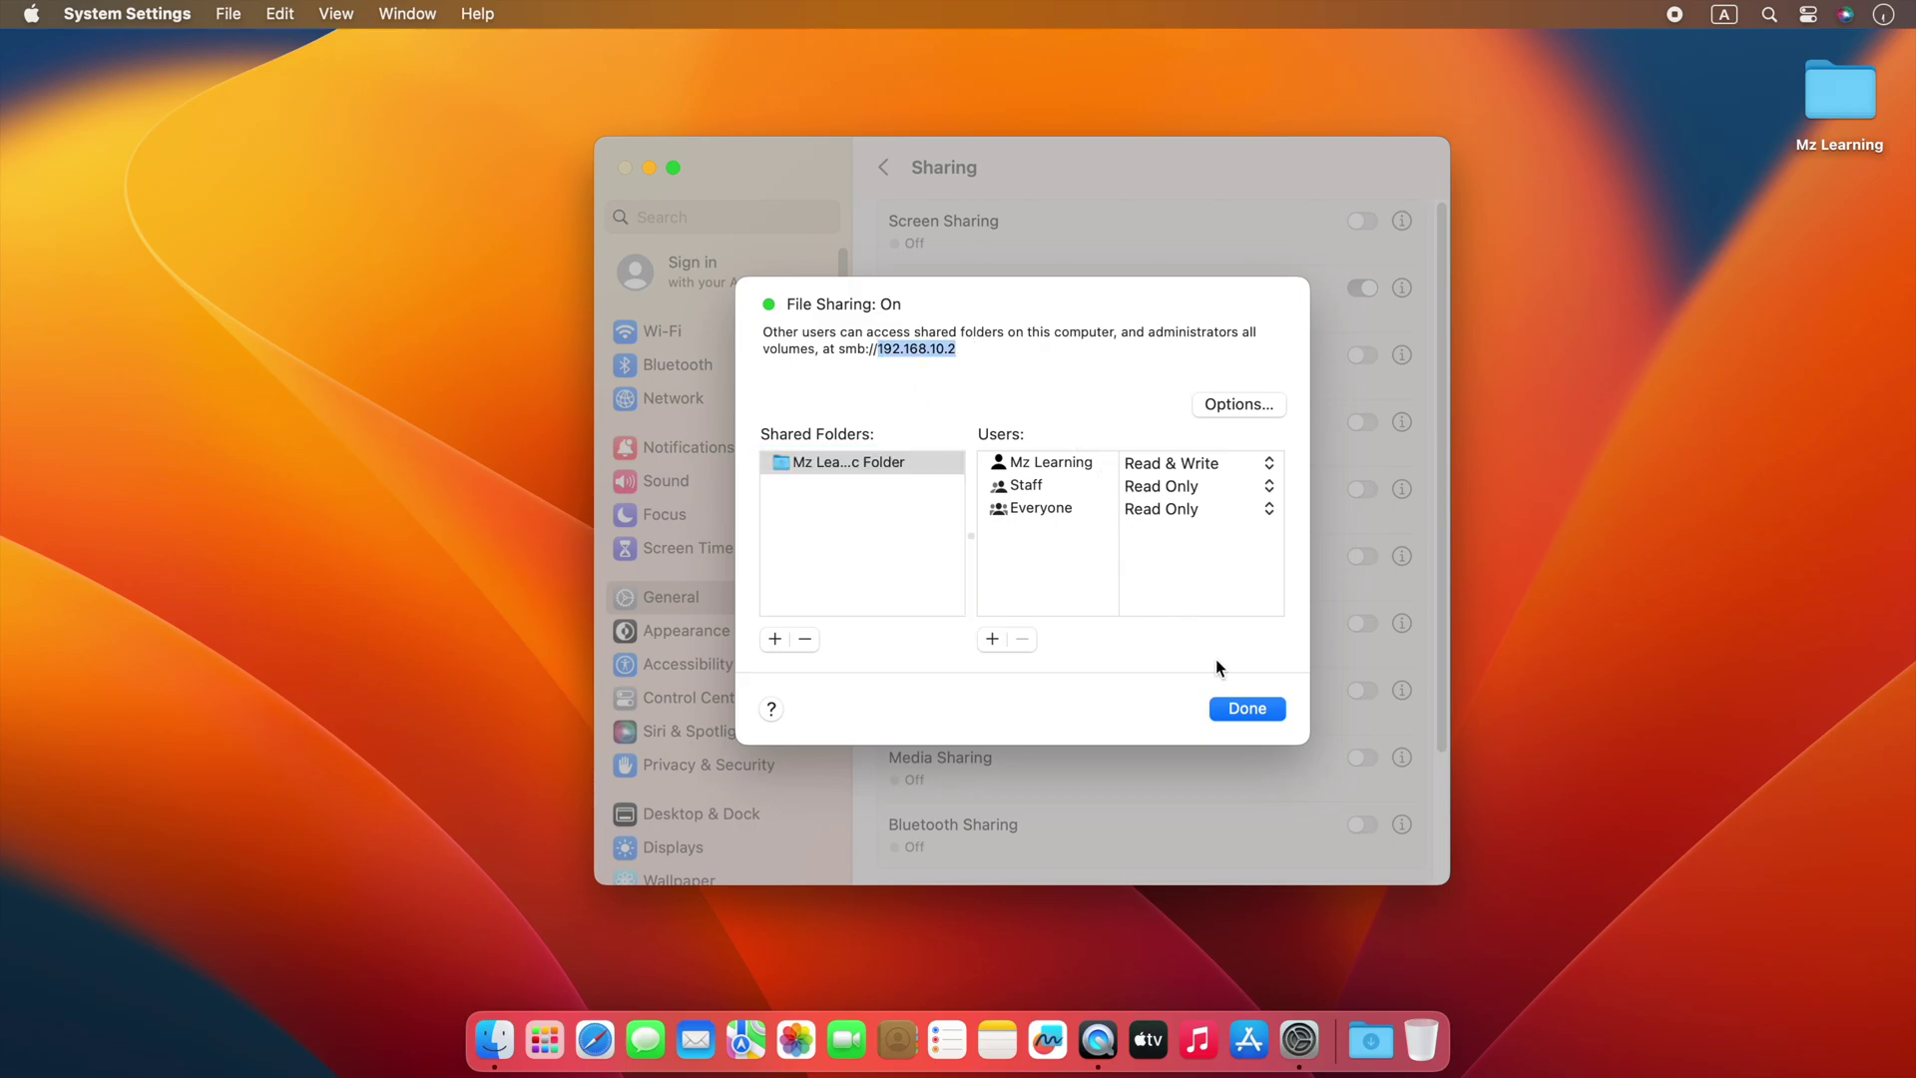
pyautogui.click(1249, 706)
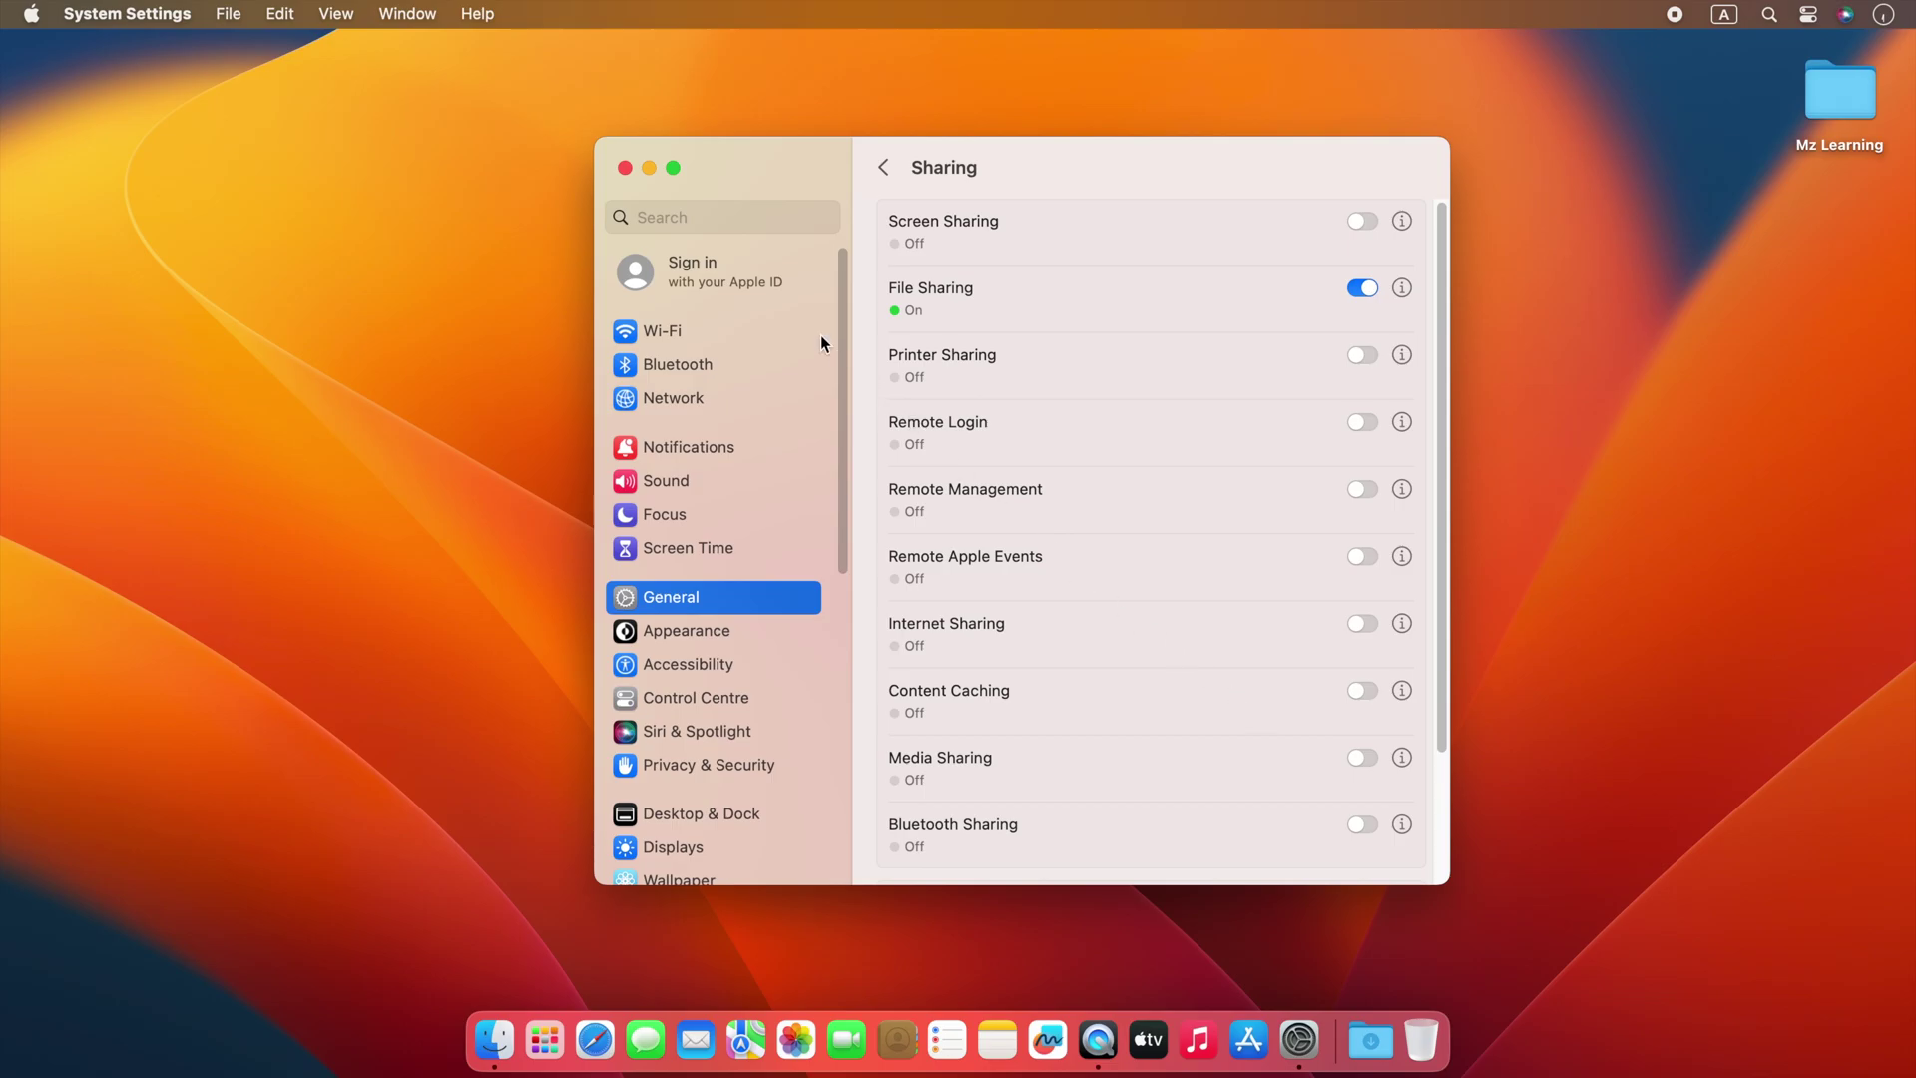
pyautogui.click(624, 168)
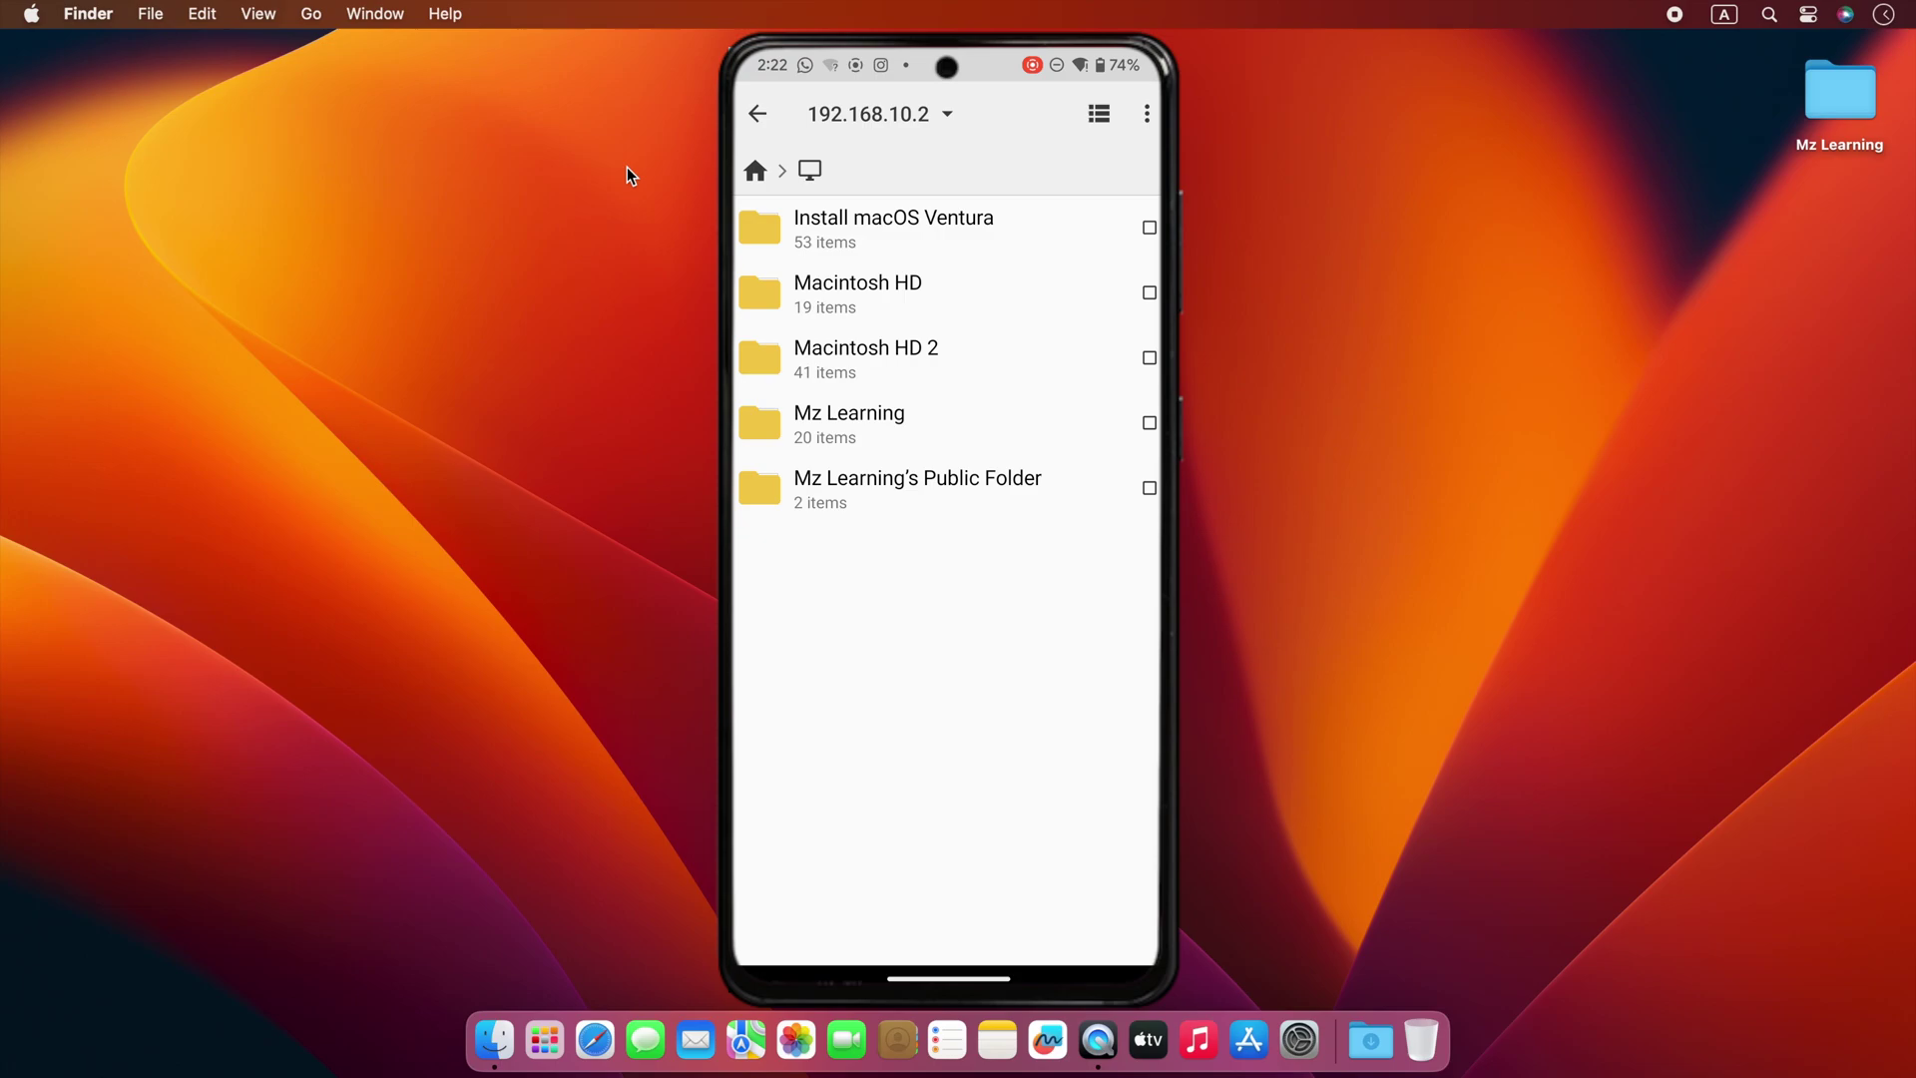
pyautogui.click(1826, 100)
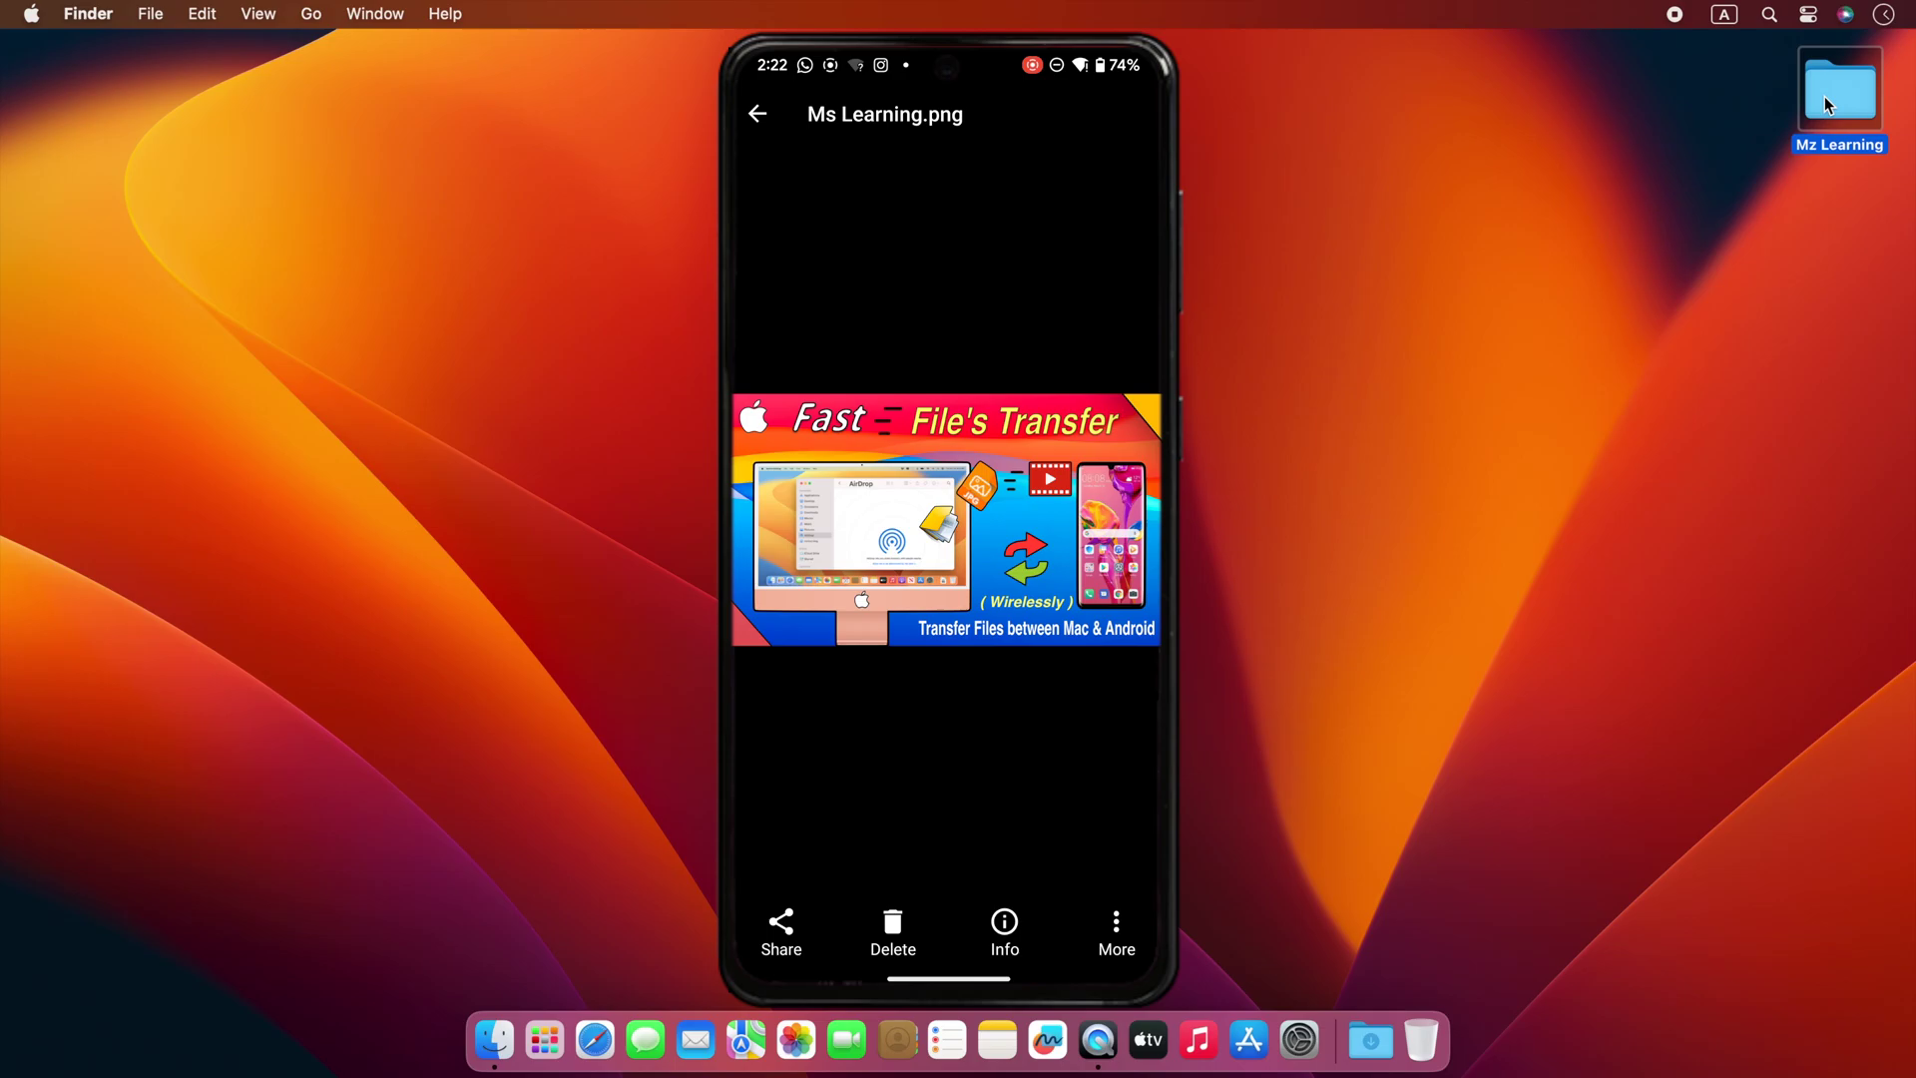
# Open Mz Learning in Finder and rename Ms Learning.png to Mz Learning.png from the phone
pyautogui.doubleClick(1824, 96)
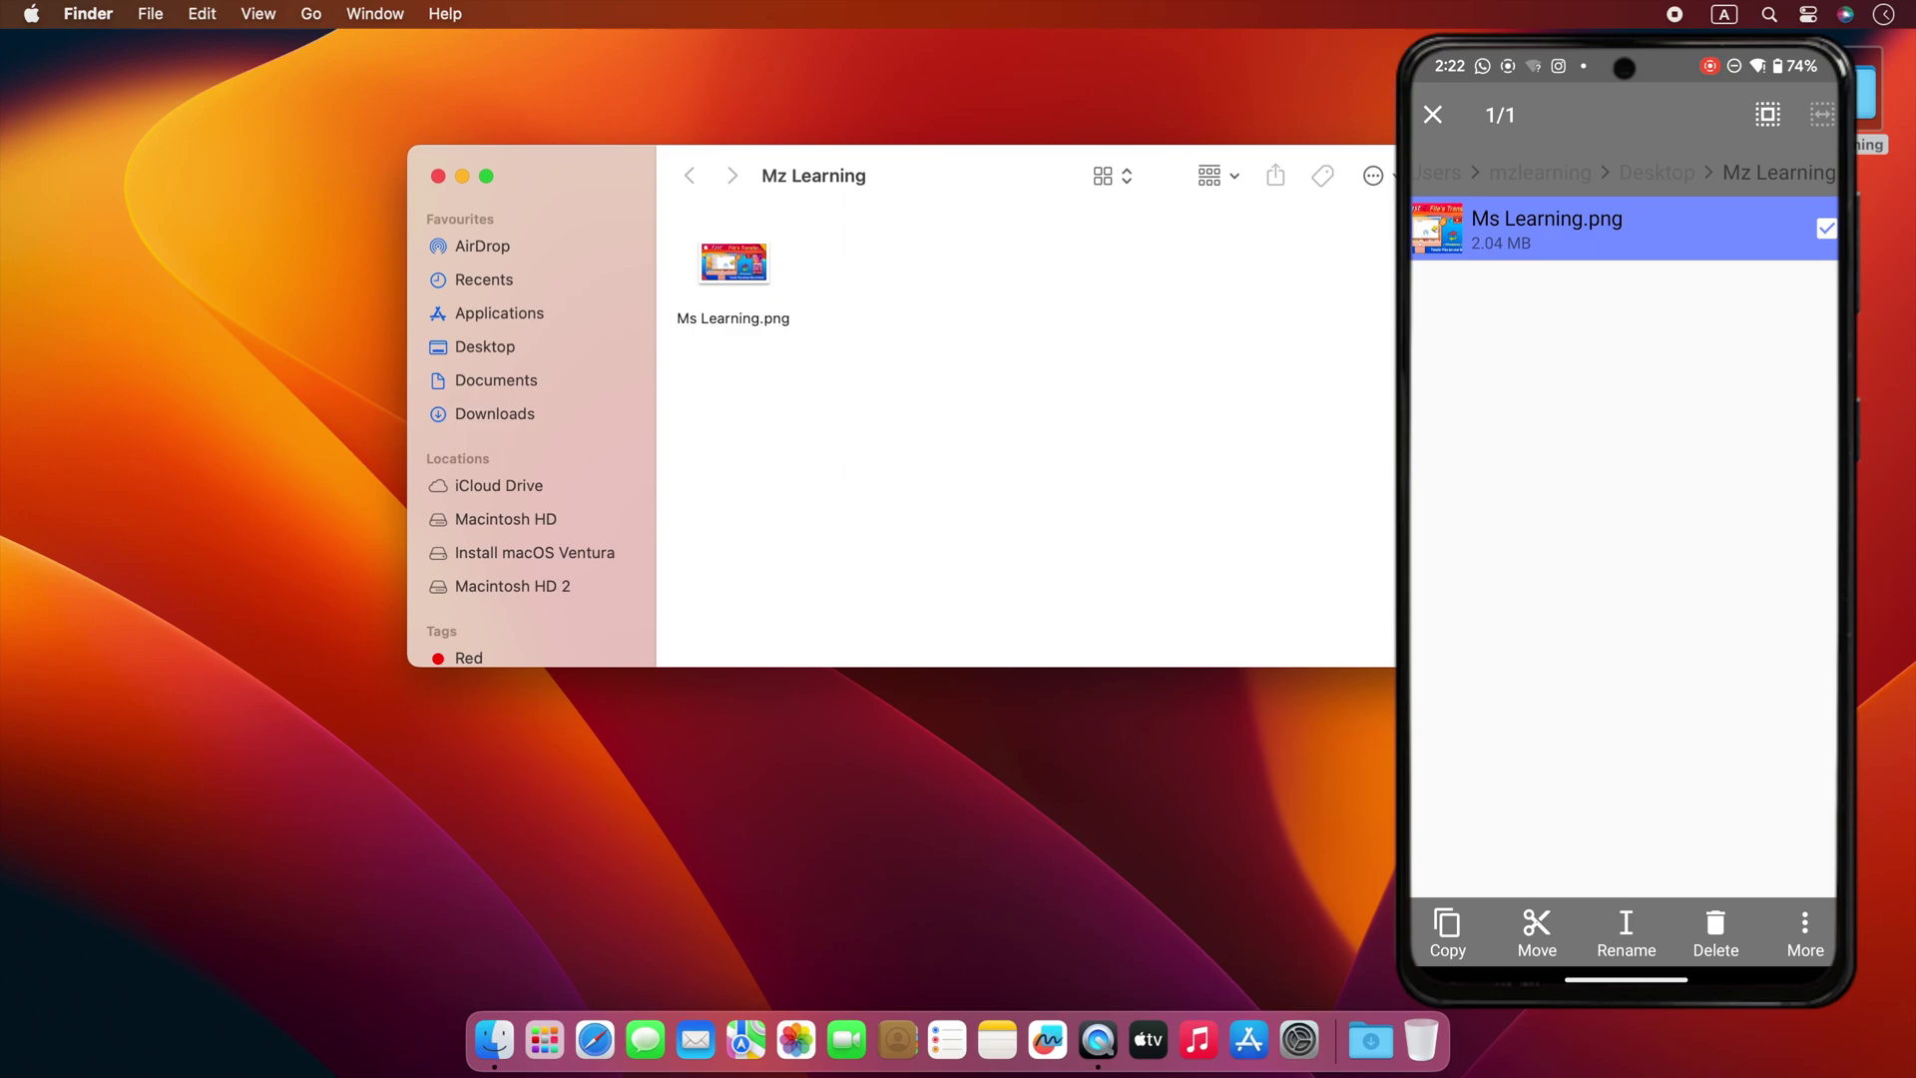
pyautogui.click(1626, 933)
pyautogui.click(1497, 344)
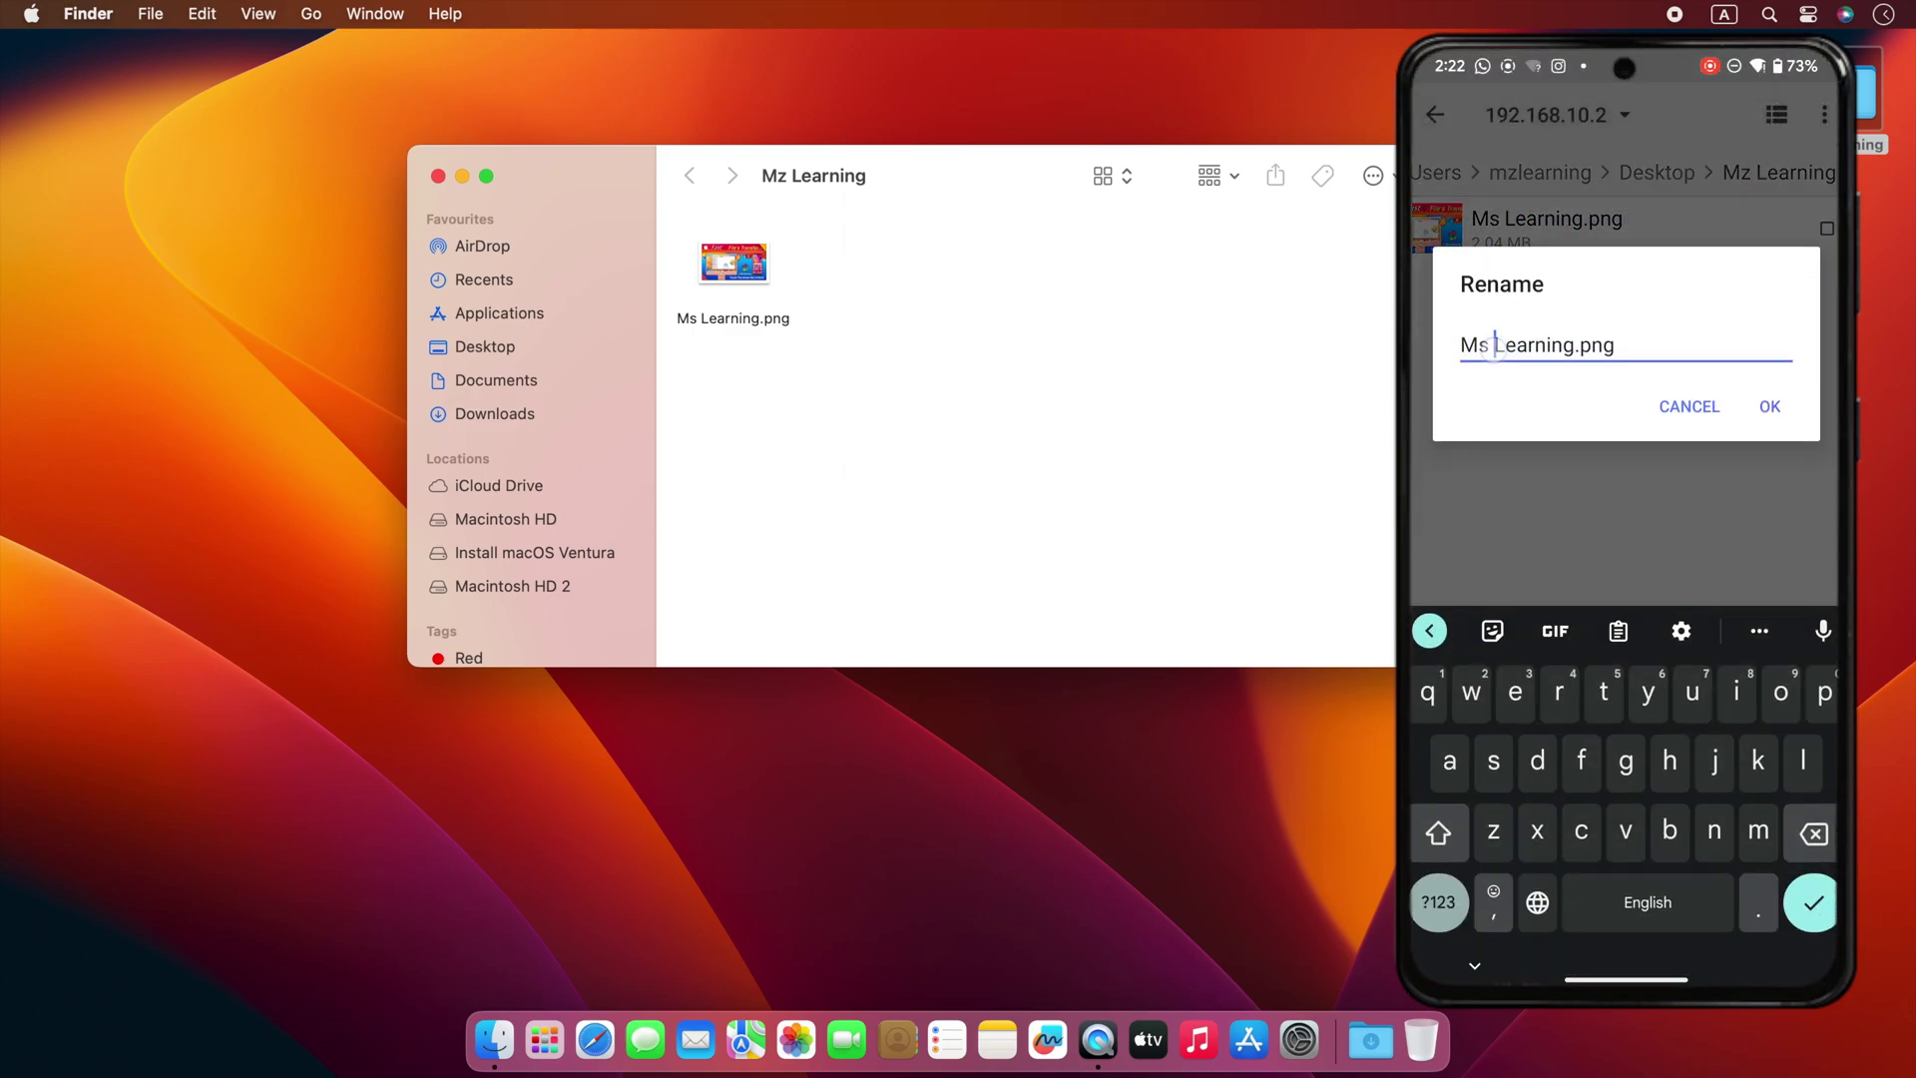
pyautogui.press('BackSpace')
pyautogui.press('BackSpace')
pyautogui.write('z')
pyautogui.click(1769, 406)
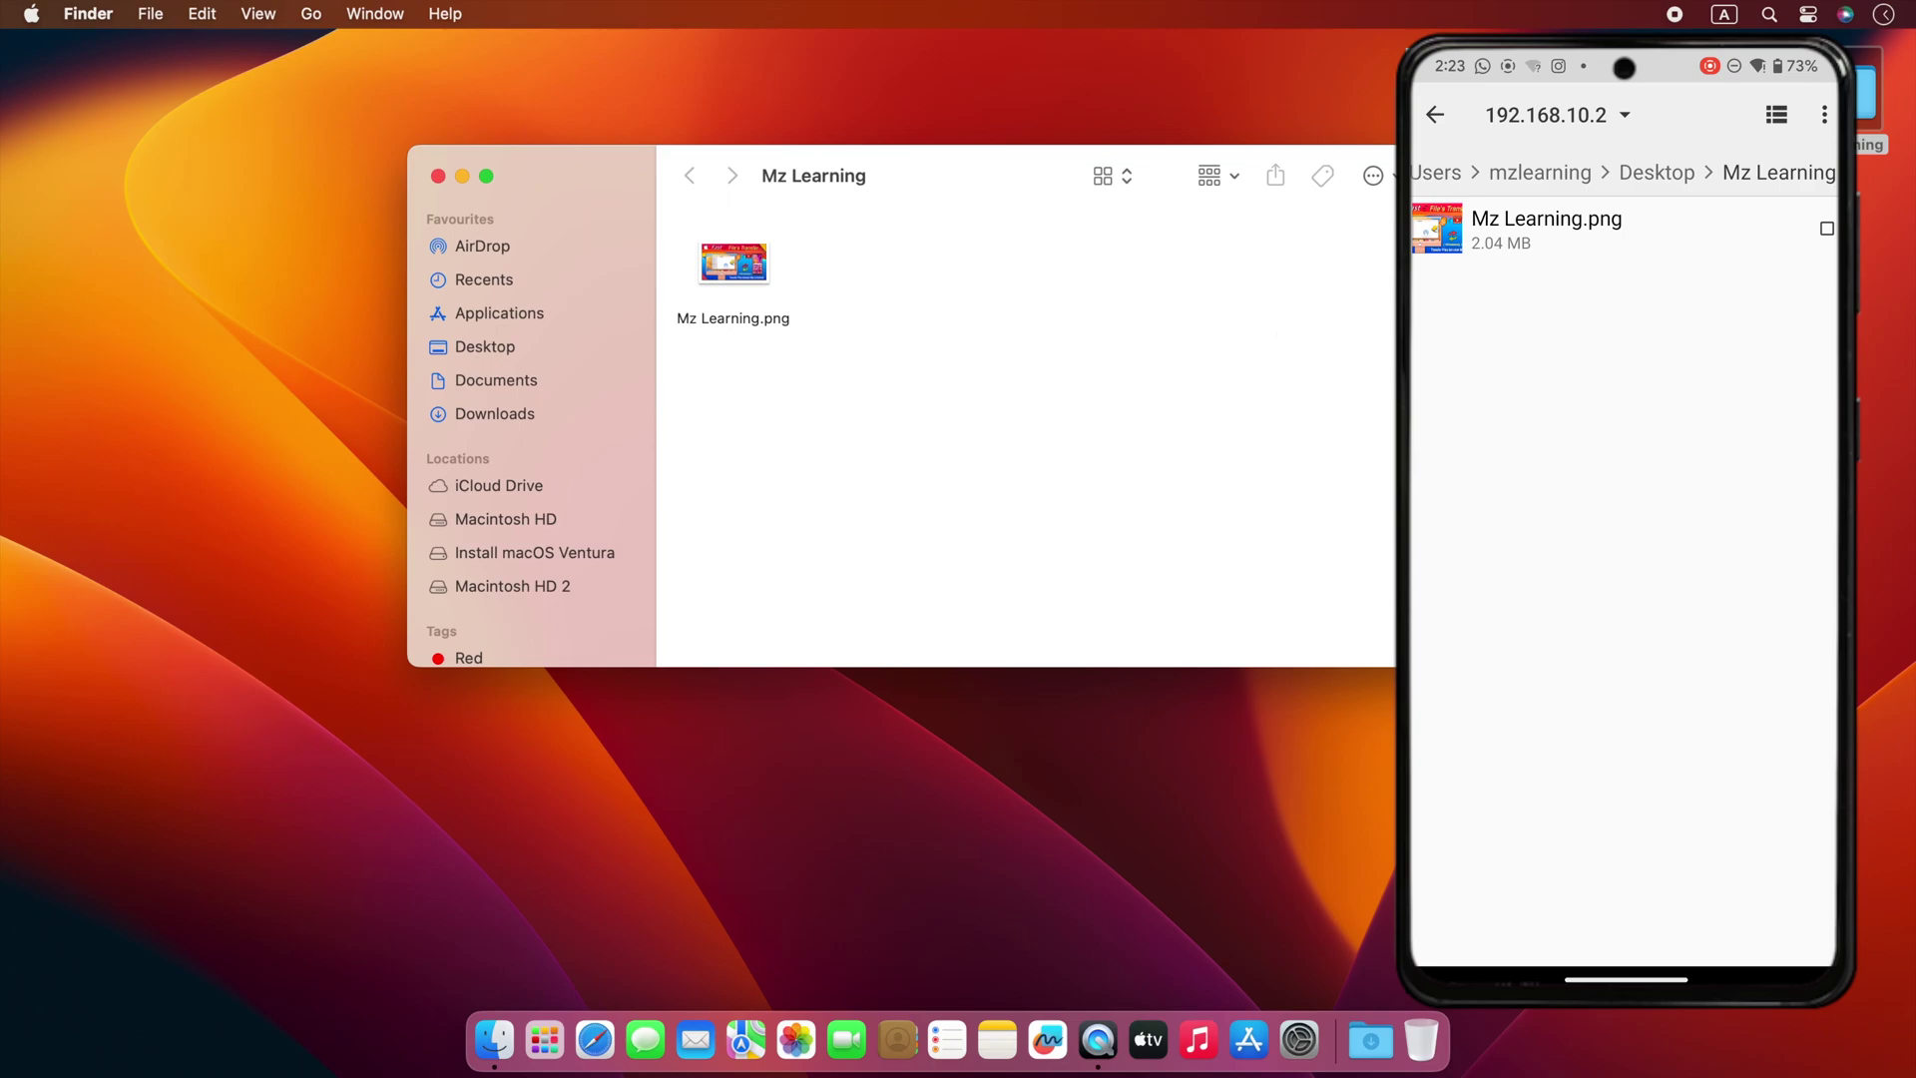
# Copy Mz Learning.png from the Mac and paste it into Main storage > games
pyautogui.click(1546, 227)
pyautogui.click(1452, 928)
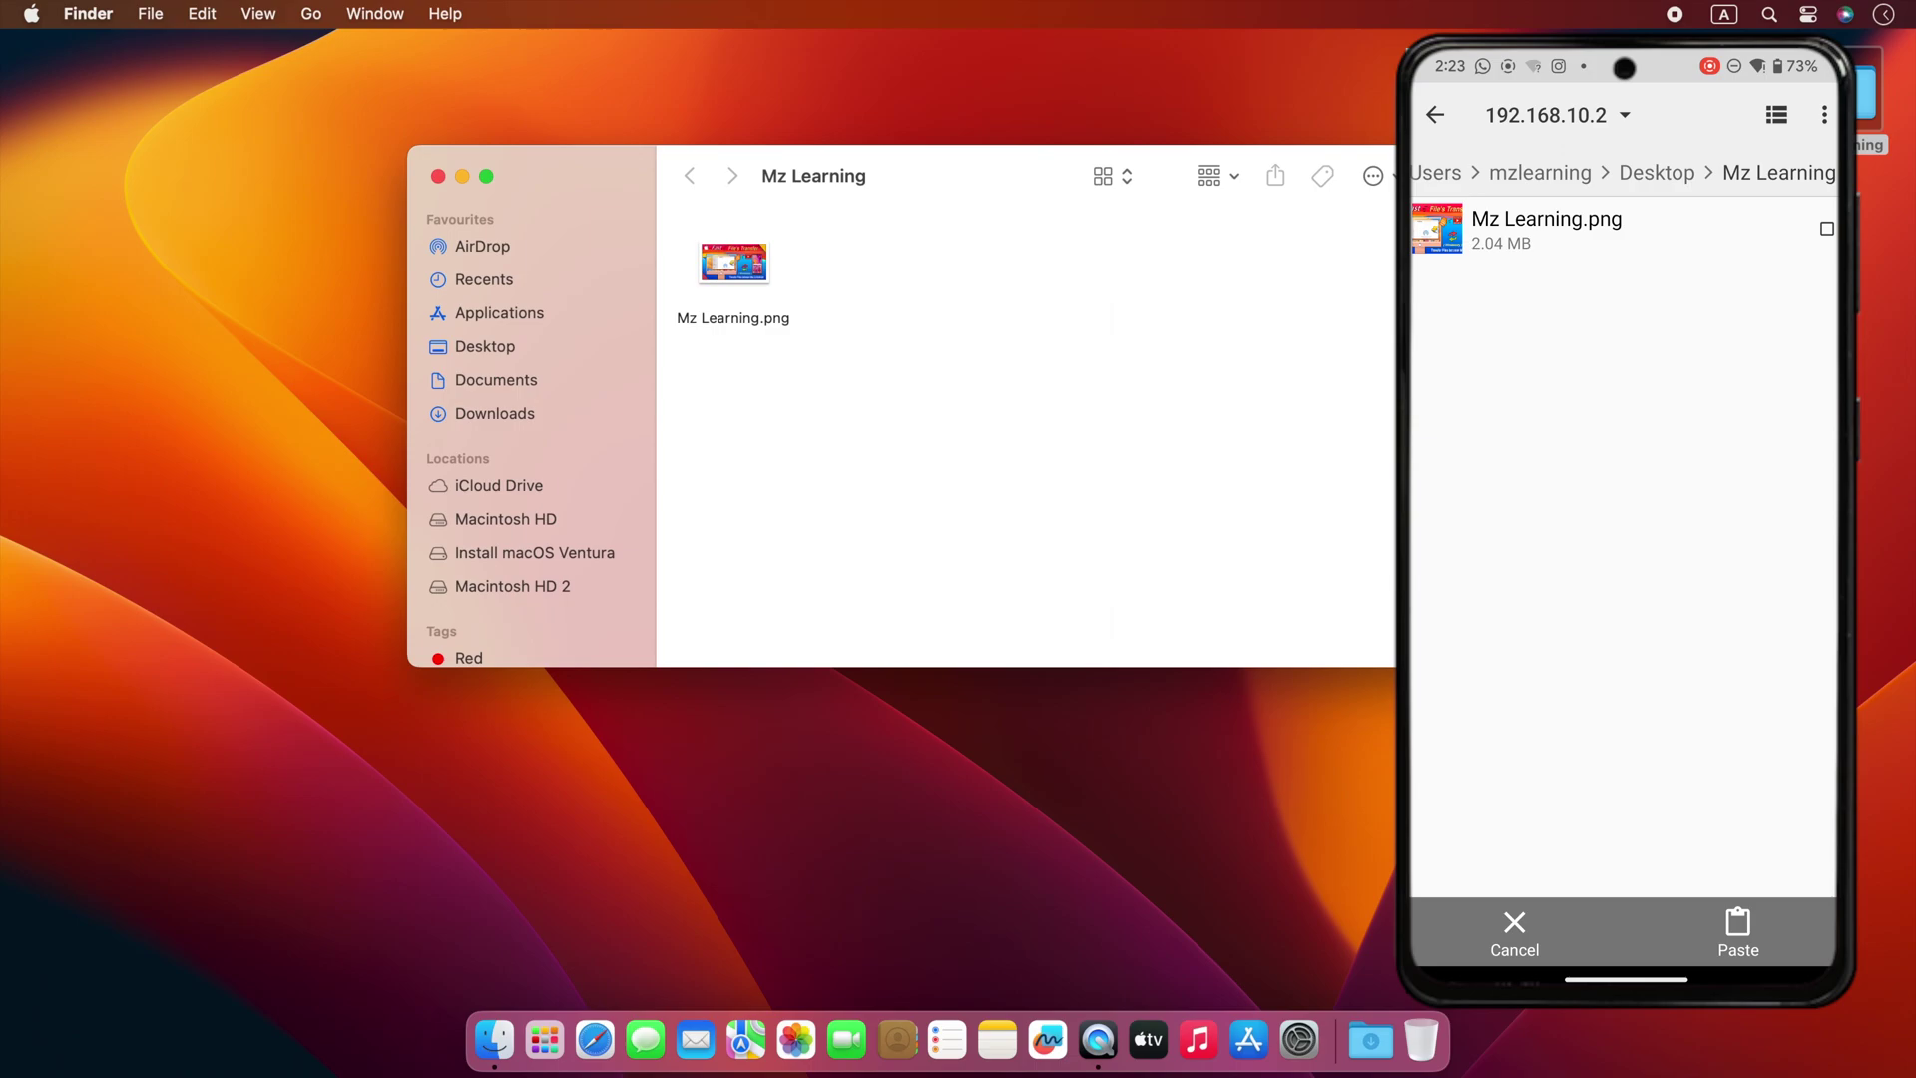
pyautogui.click(1435, 115)
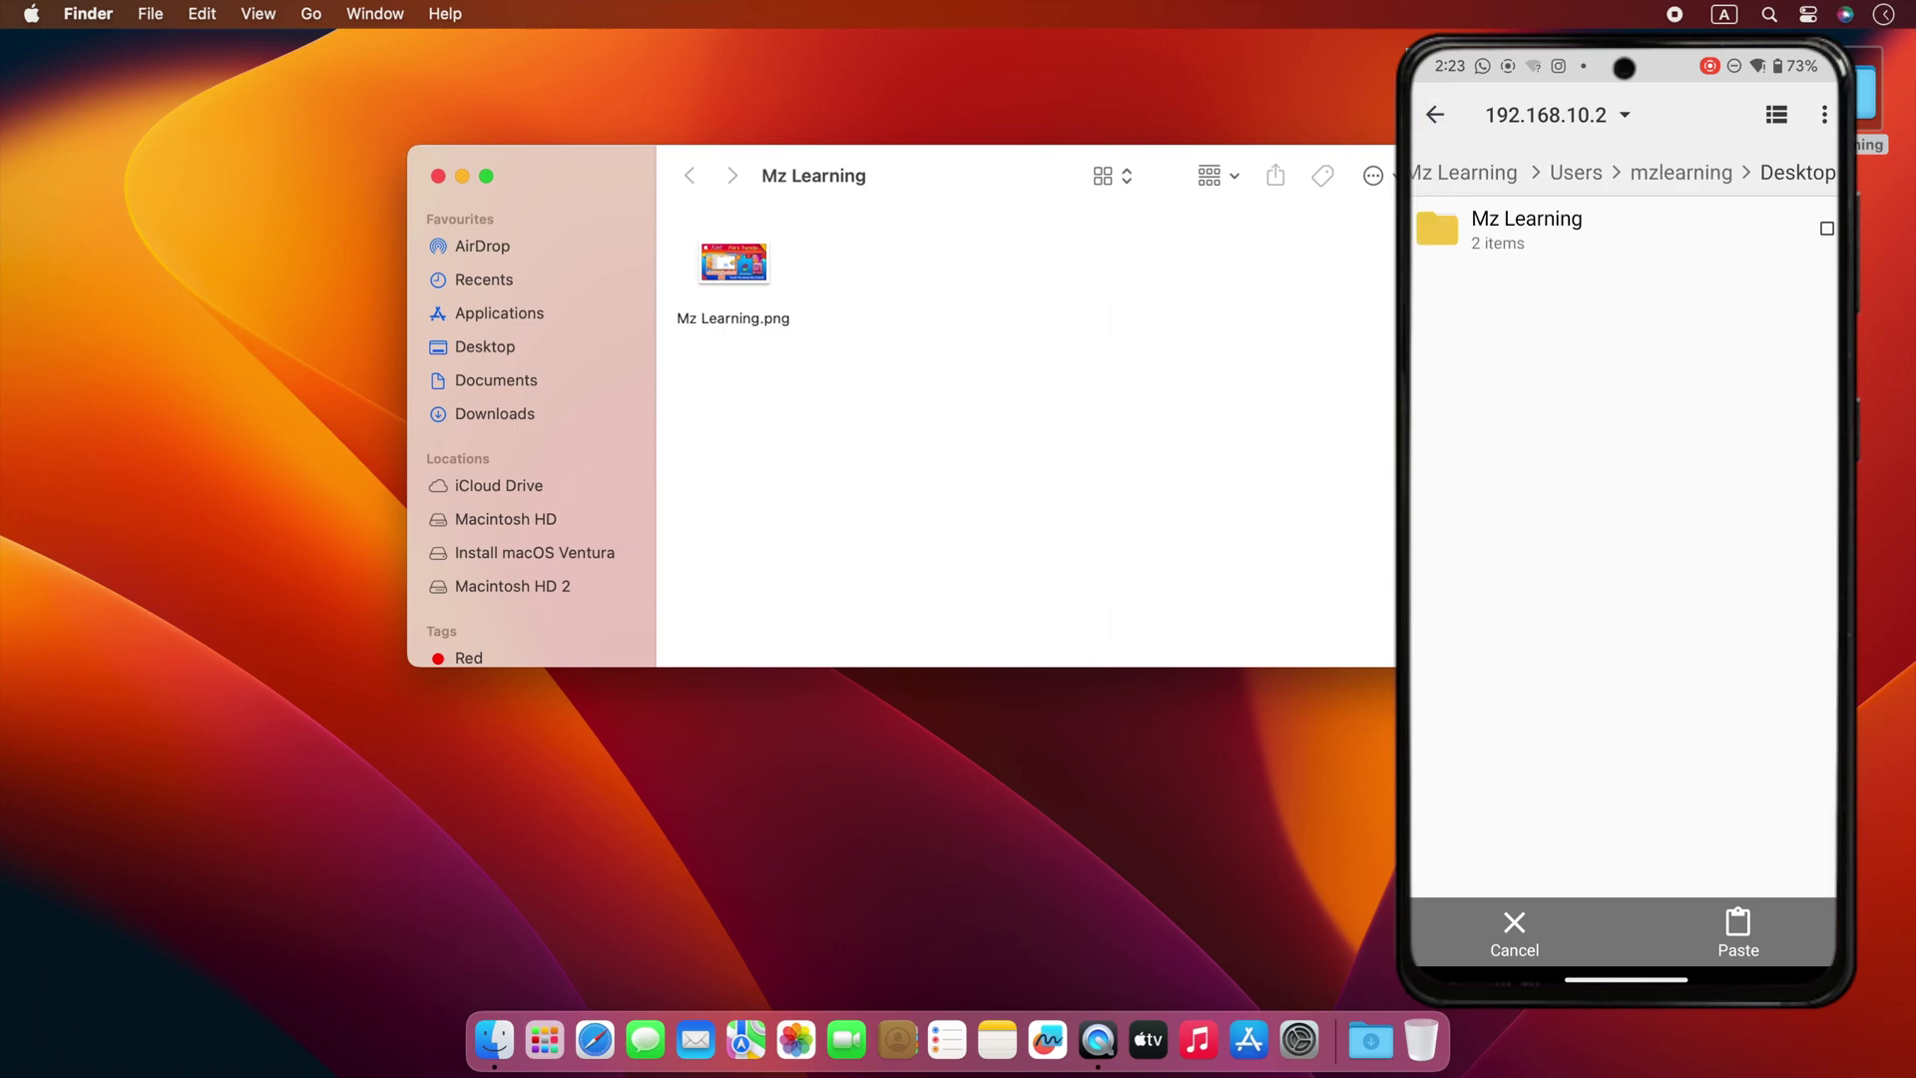
pyautogui.hscroll(-5, 1623, 172)
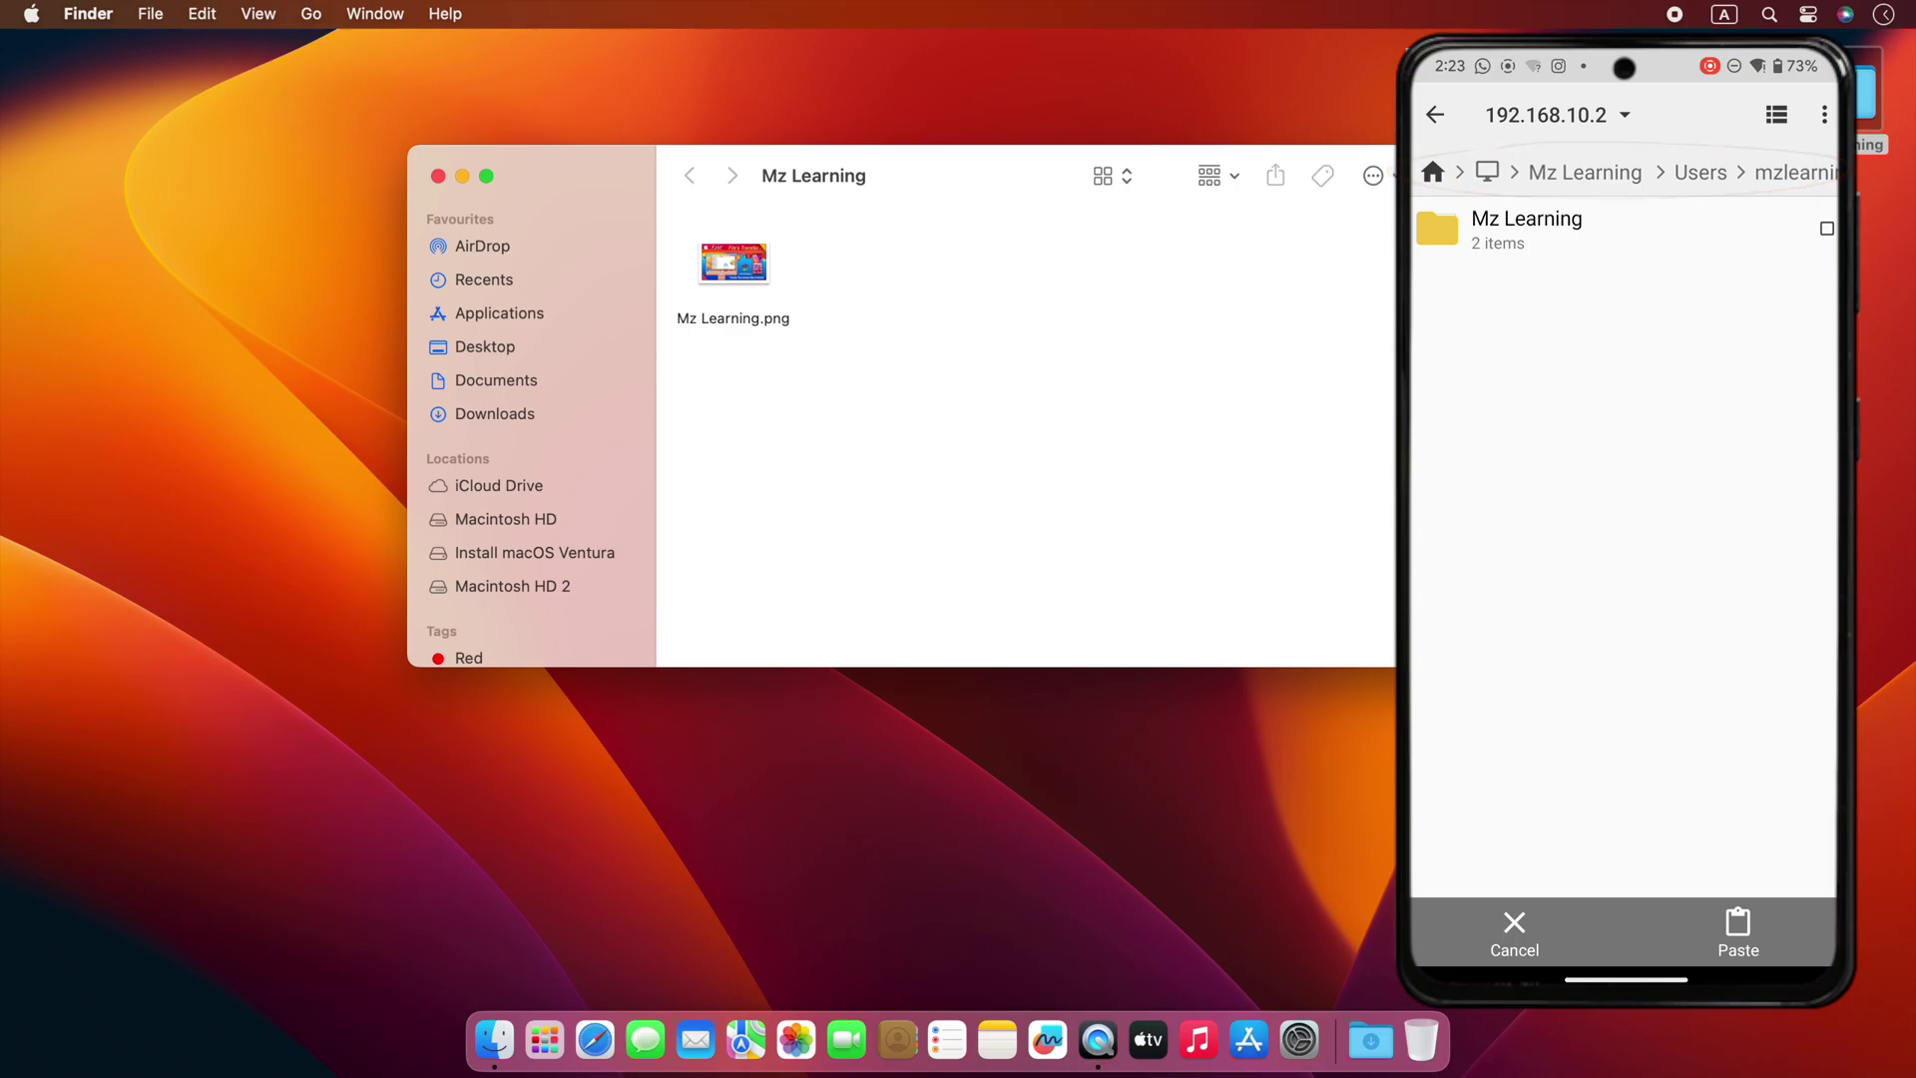
pyautogui.click(1432, 171)
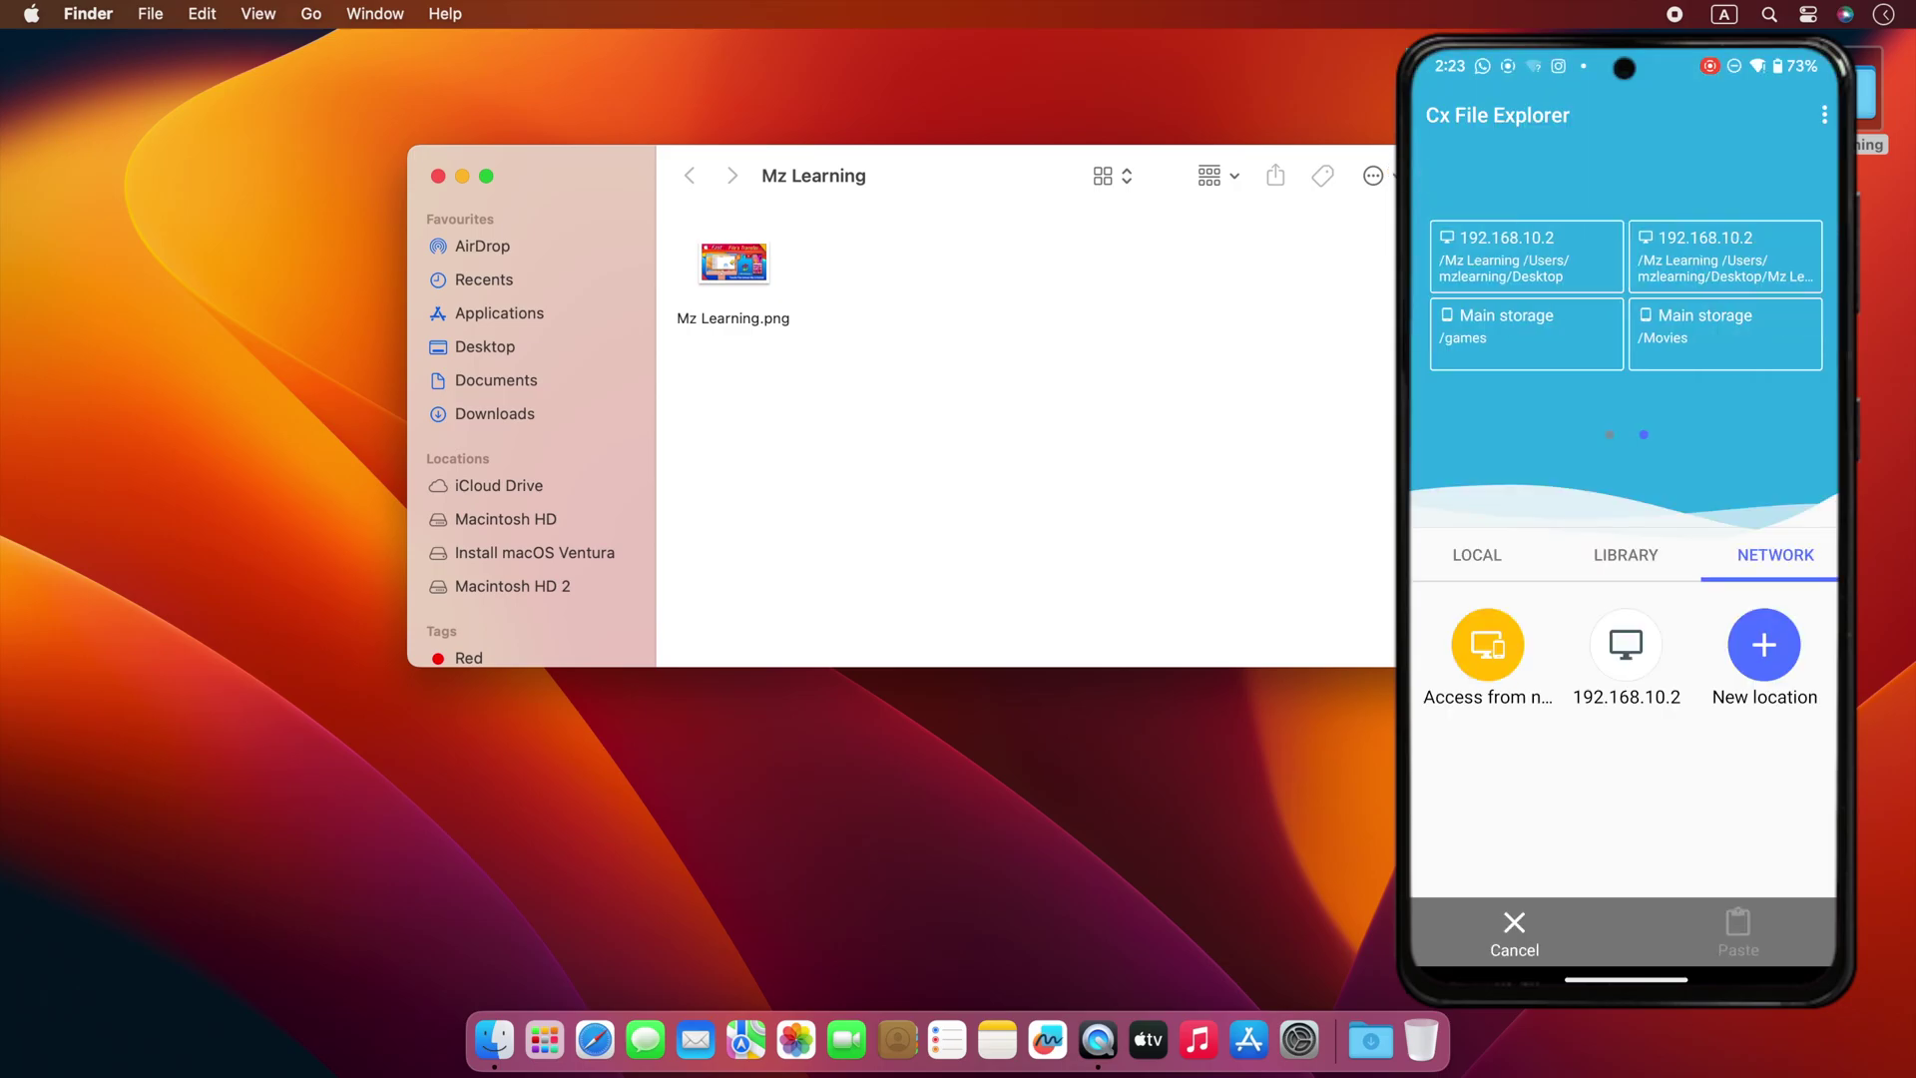
pyautogui.click(1476, 555)
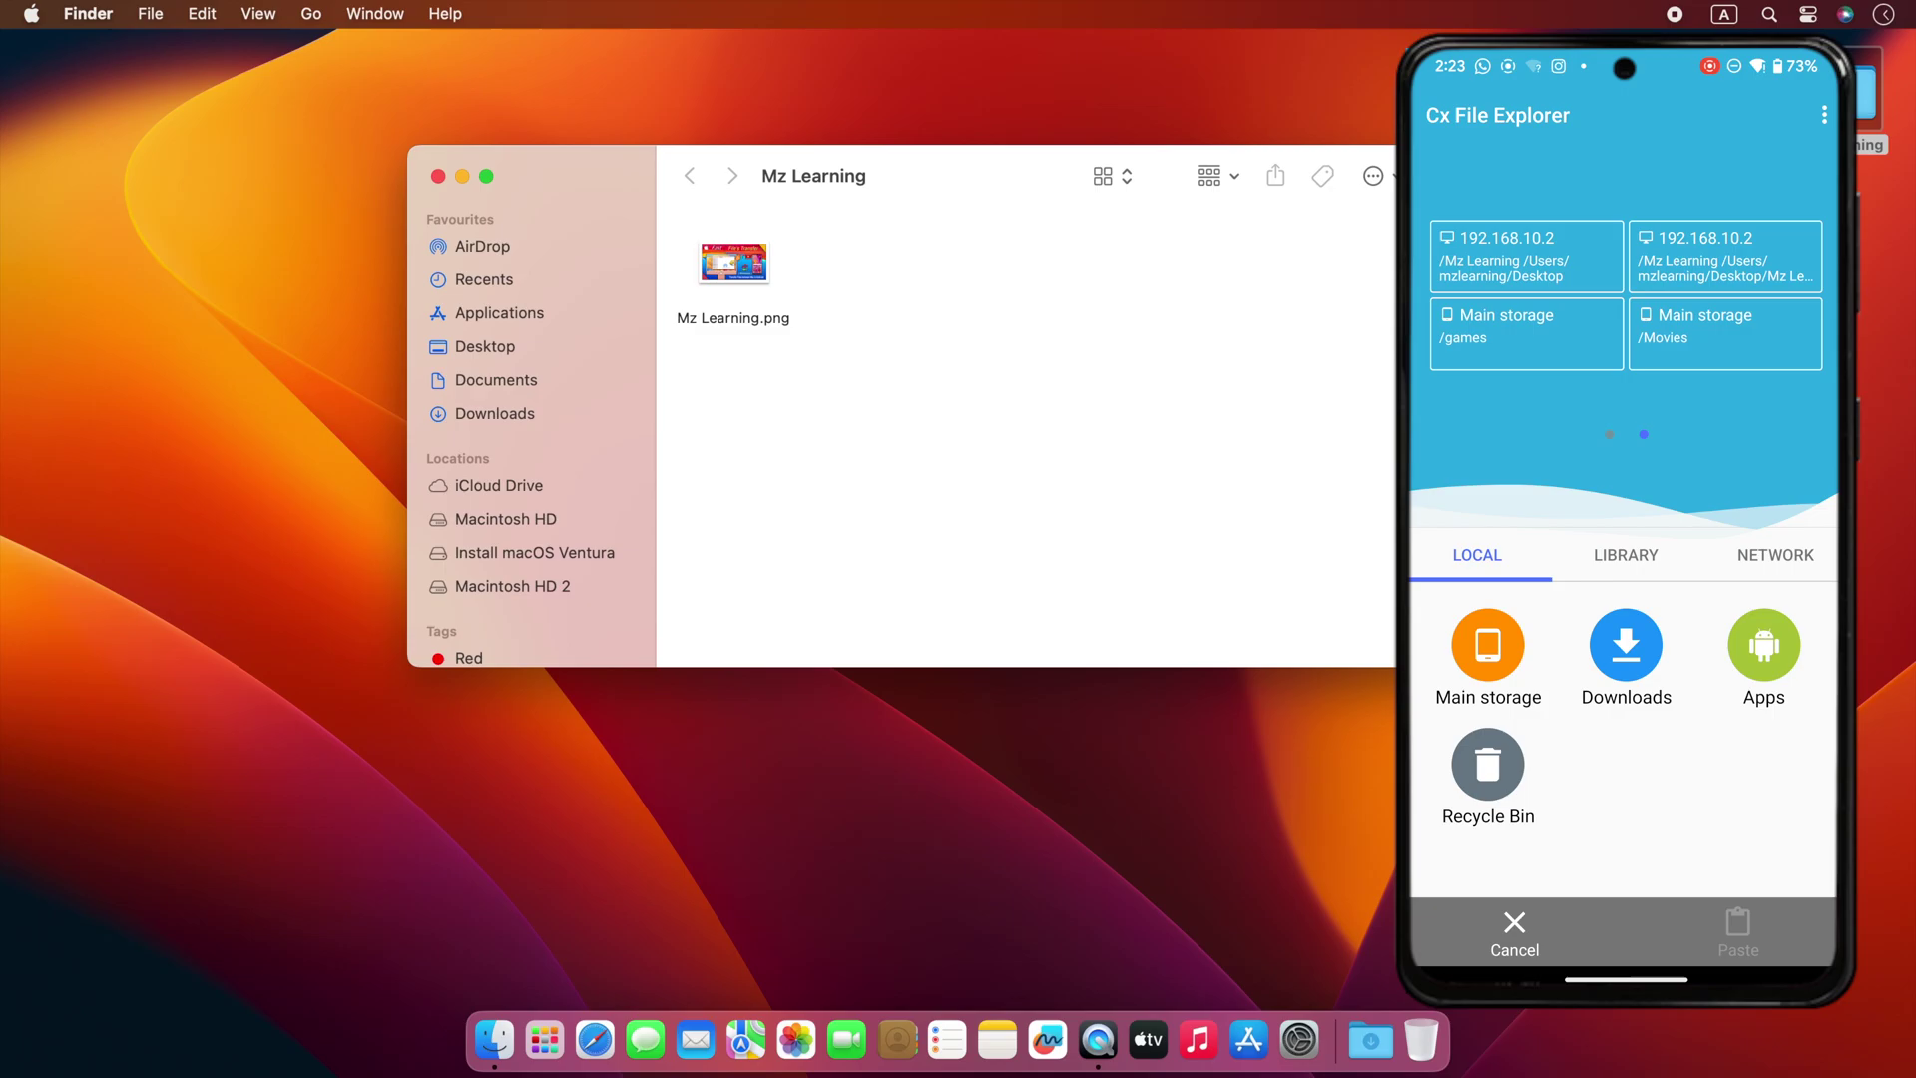
pyautogui.click(1486, 647)
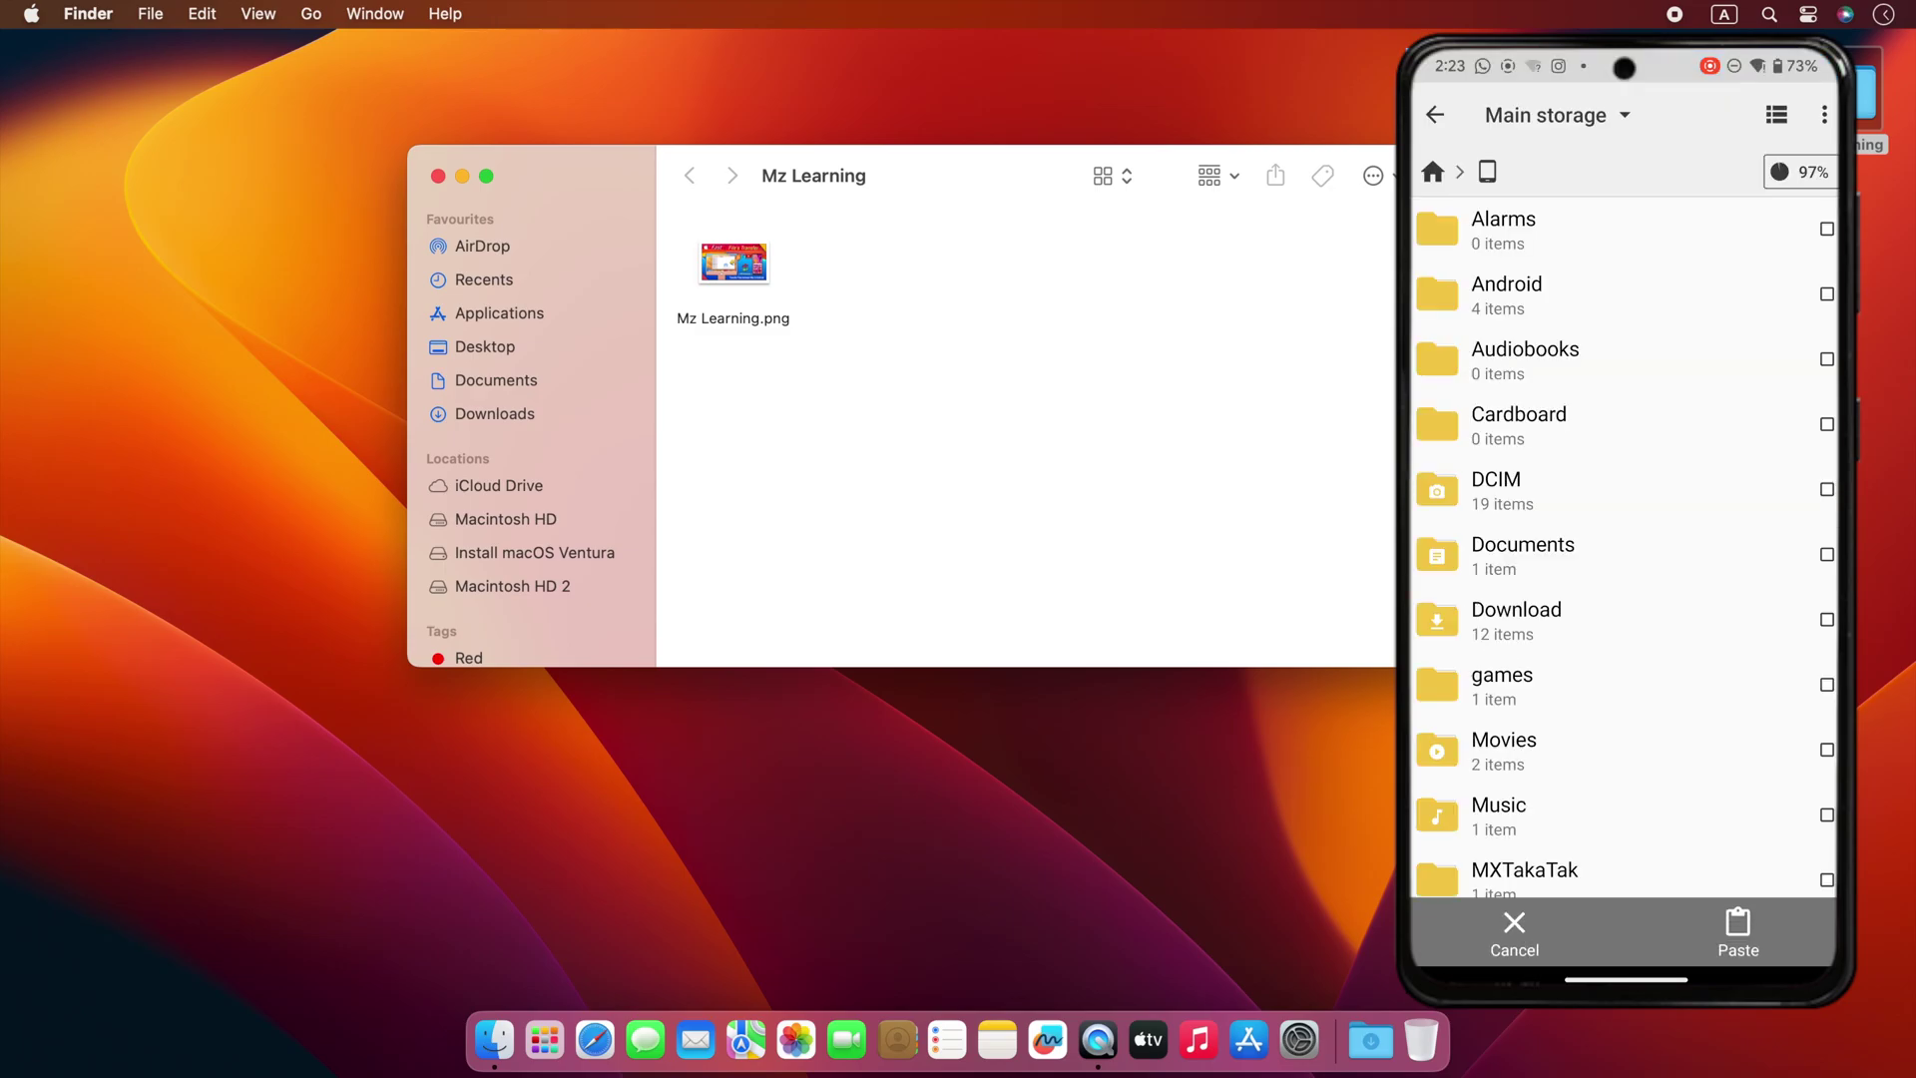
pyautogui.click(1582, 678)
pyautogui.click(1738, 932)
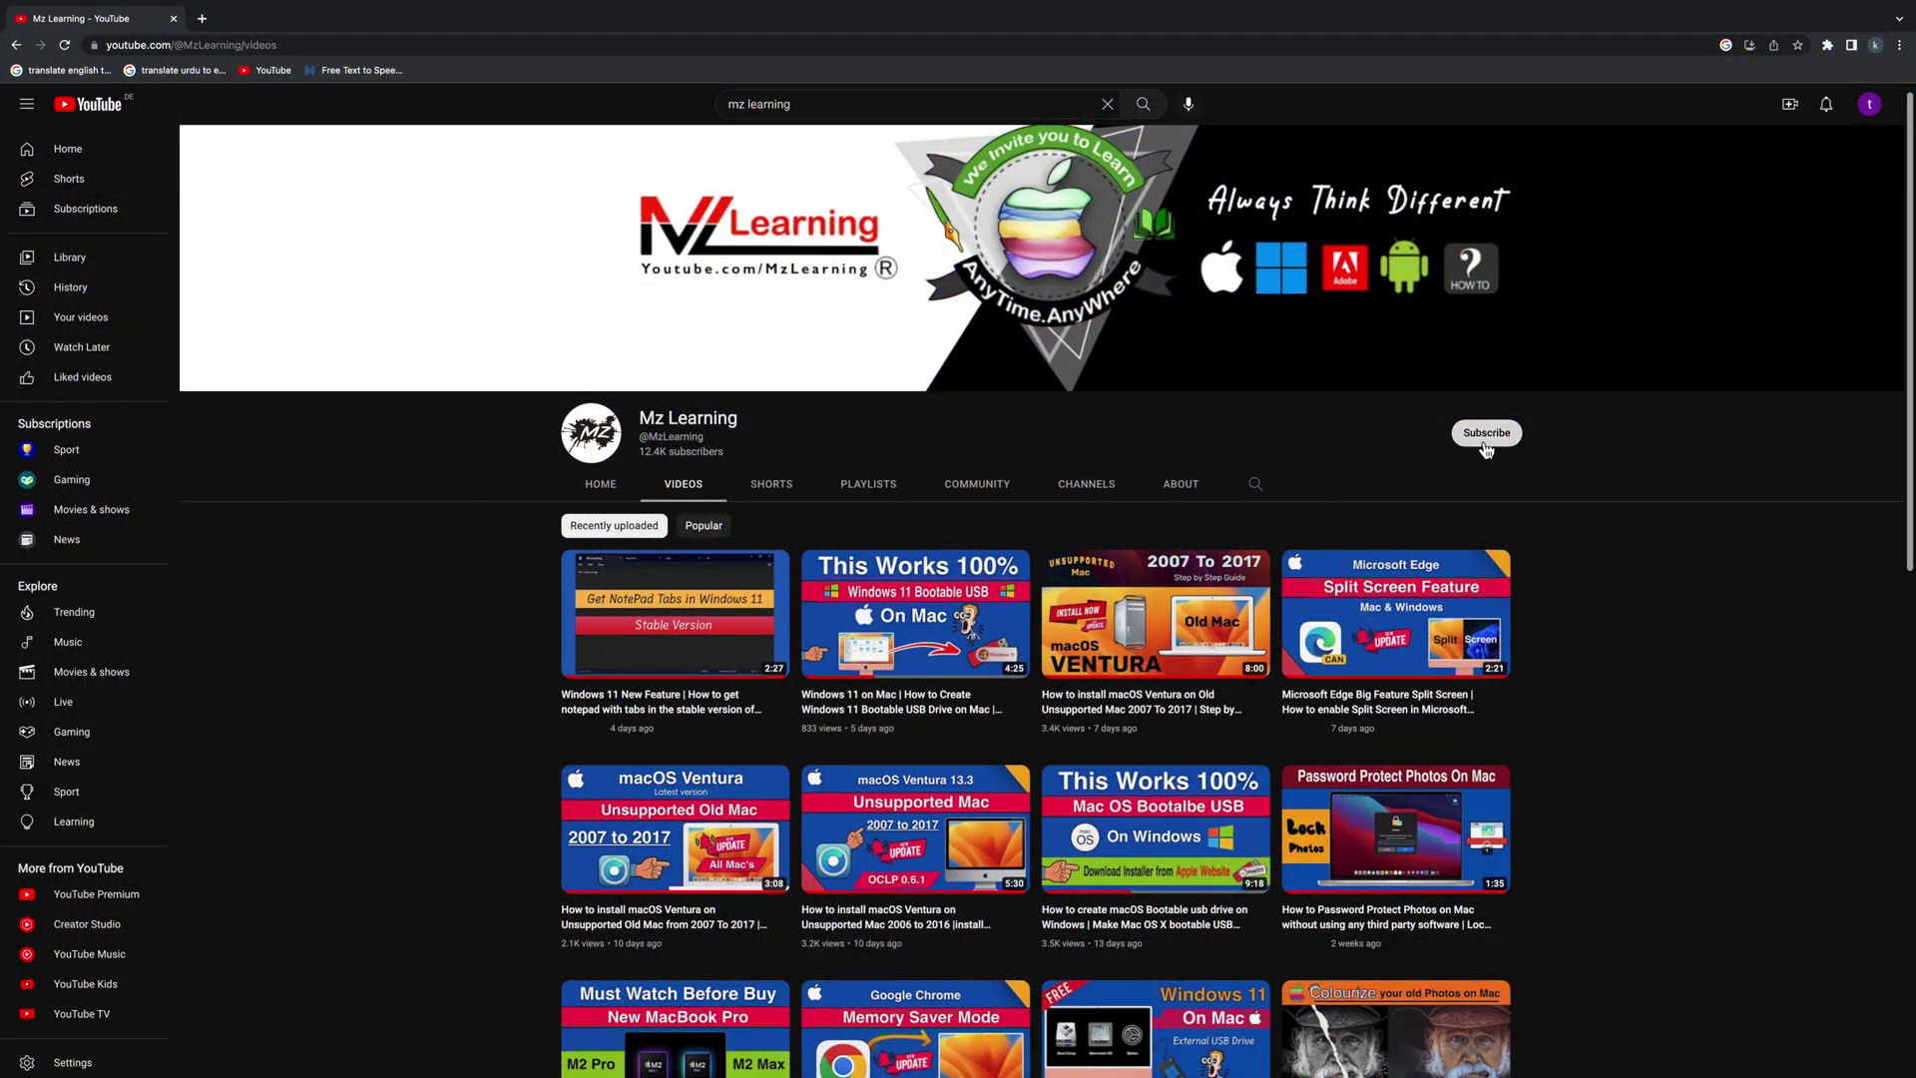
# Subscribe to the Mz Learning channel with notifications set to All
pyautogui.click(1484, 441)
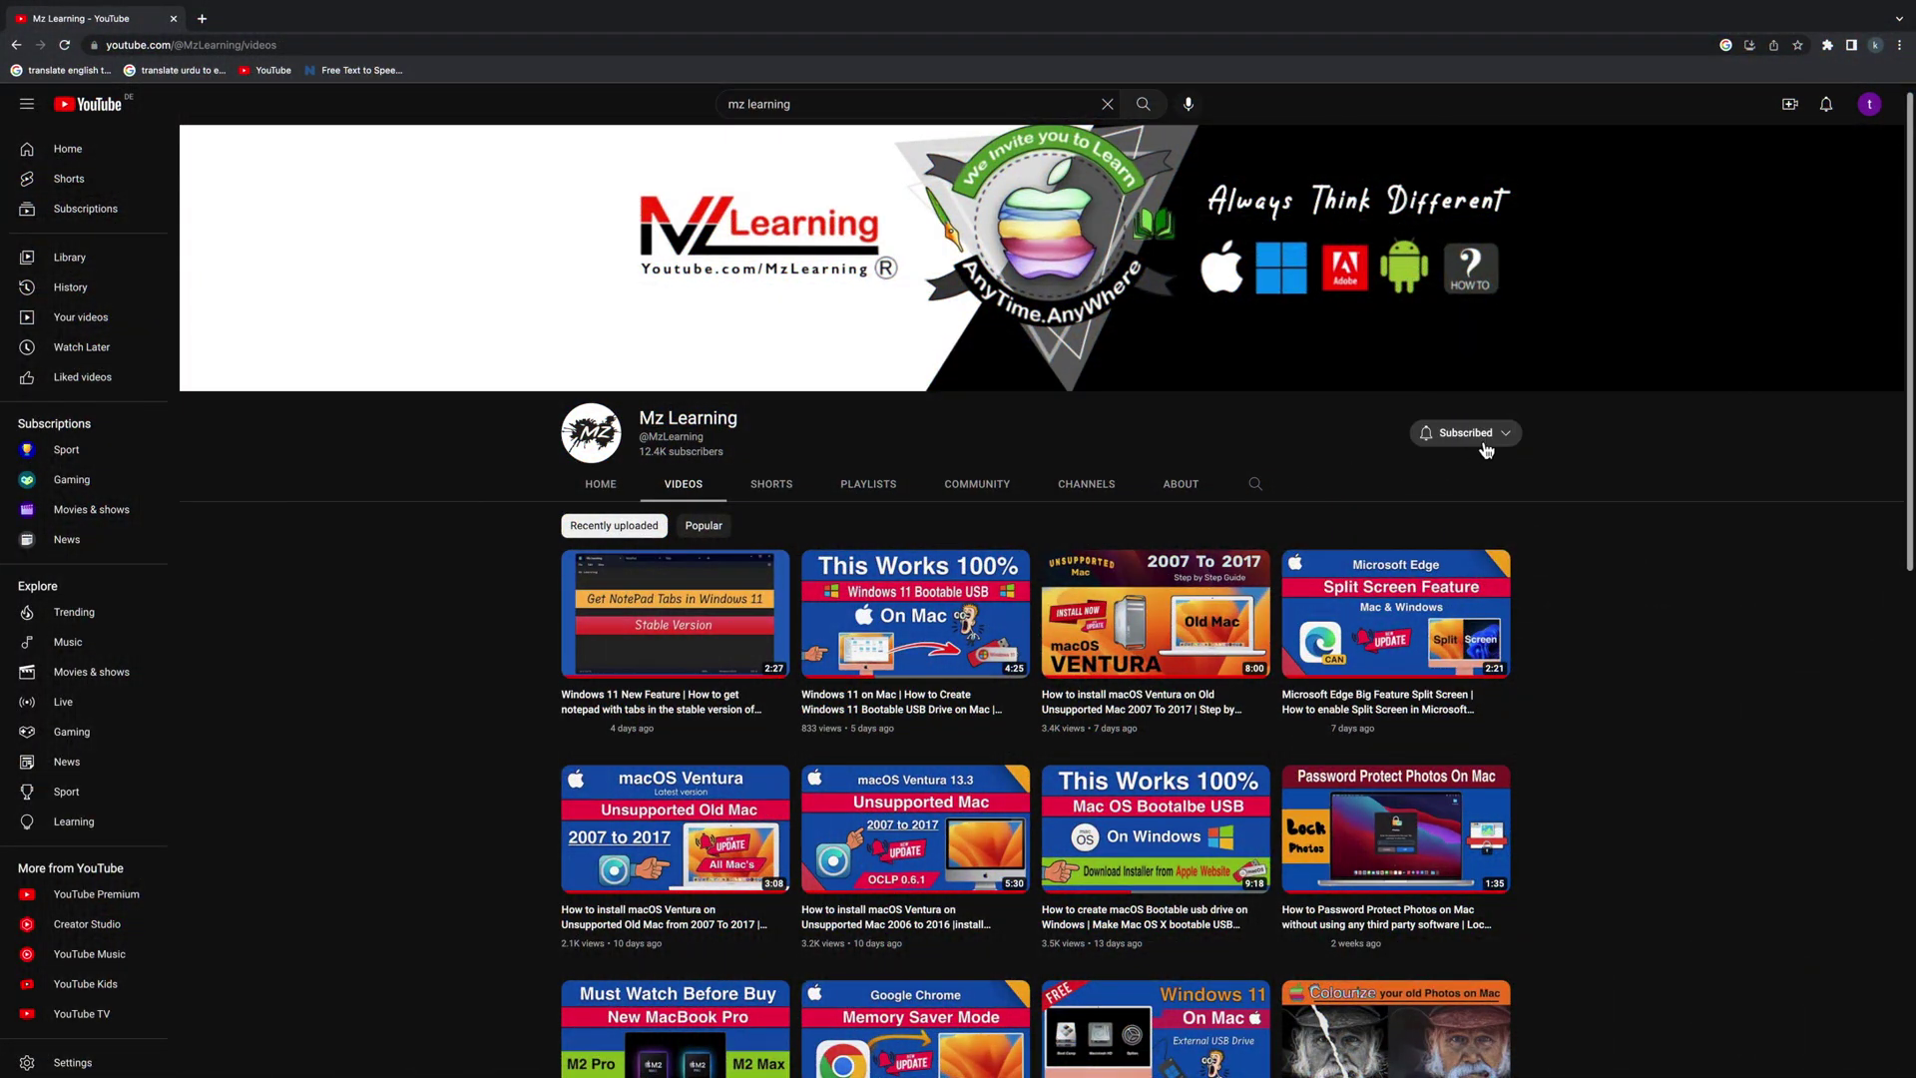
pyautogui.click(1430, 433)
pyautogui.click(1437, 466)
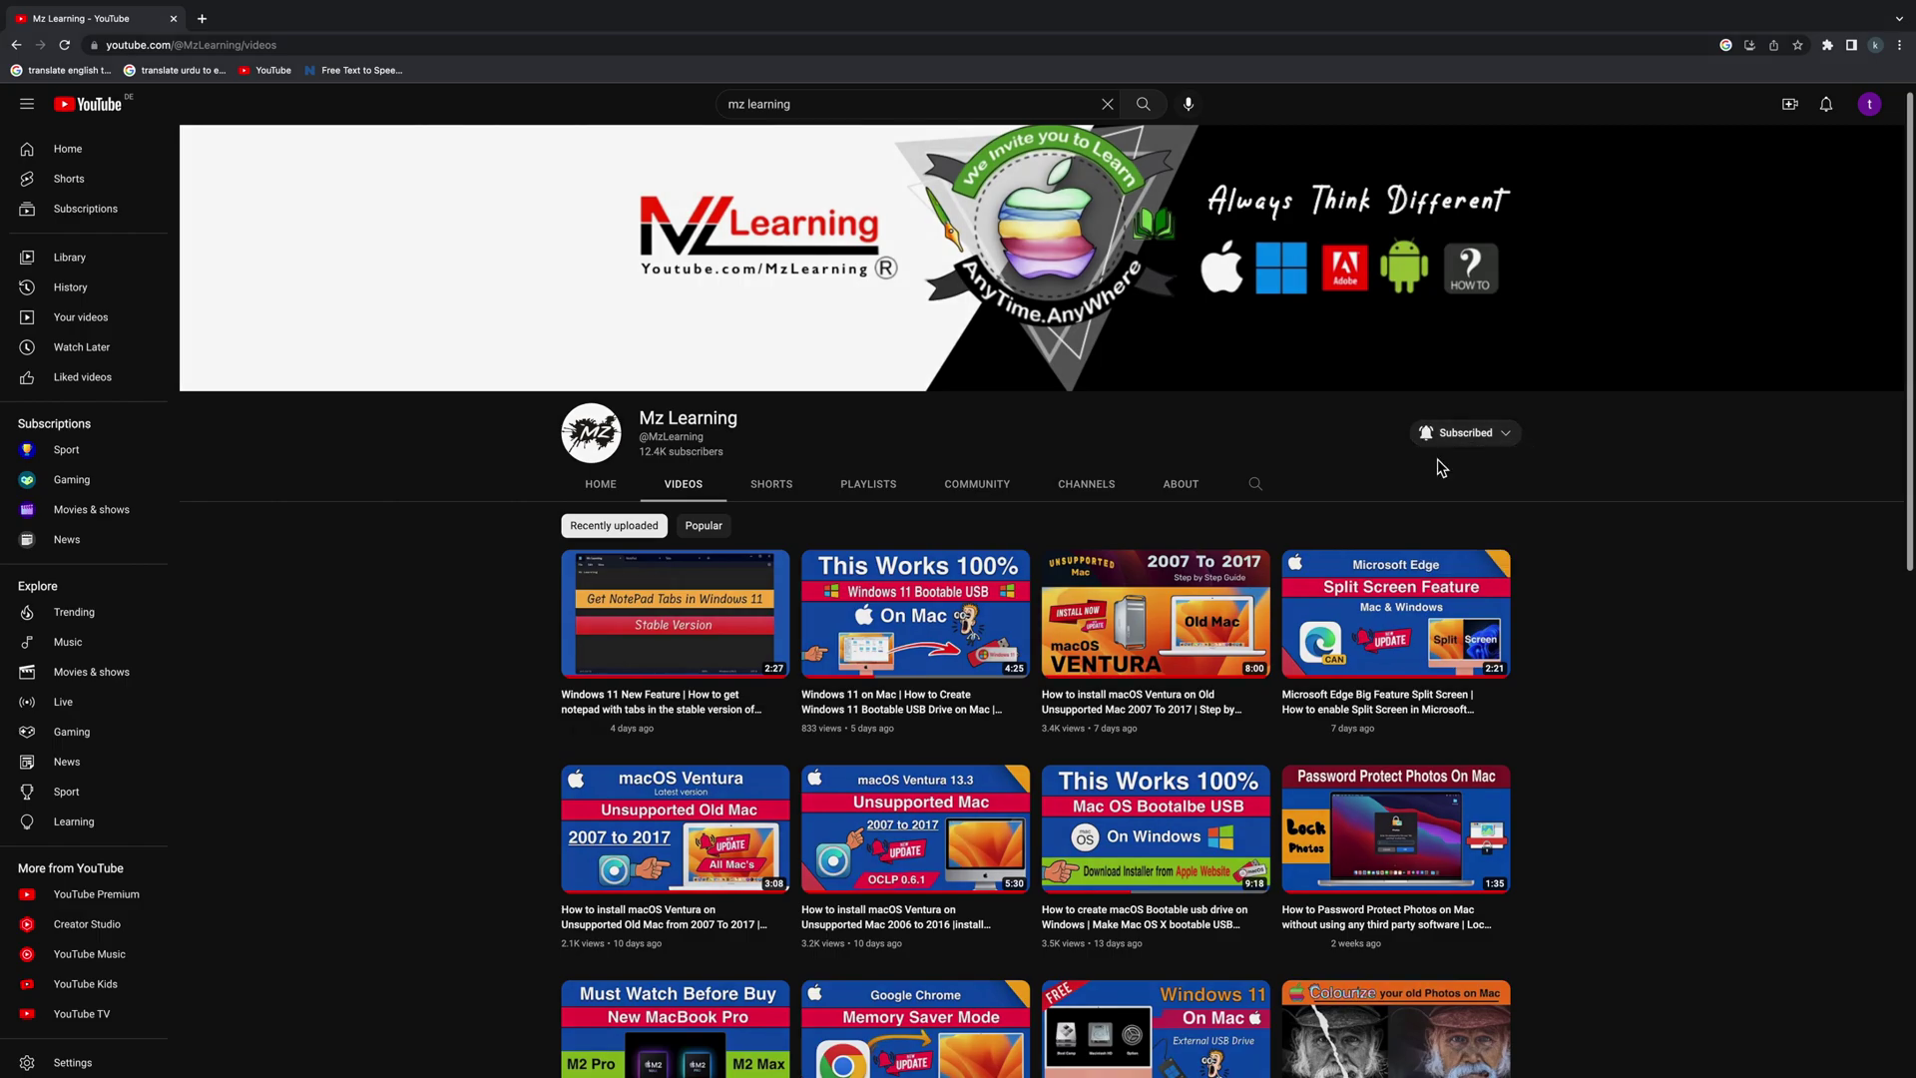